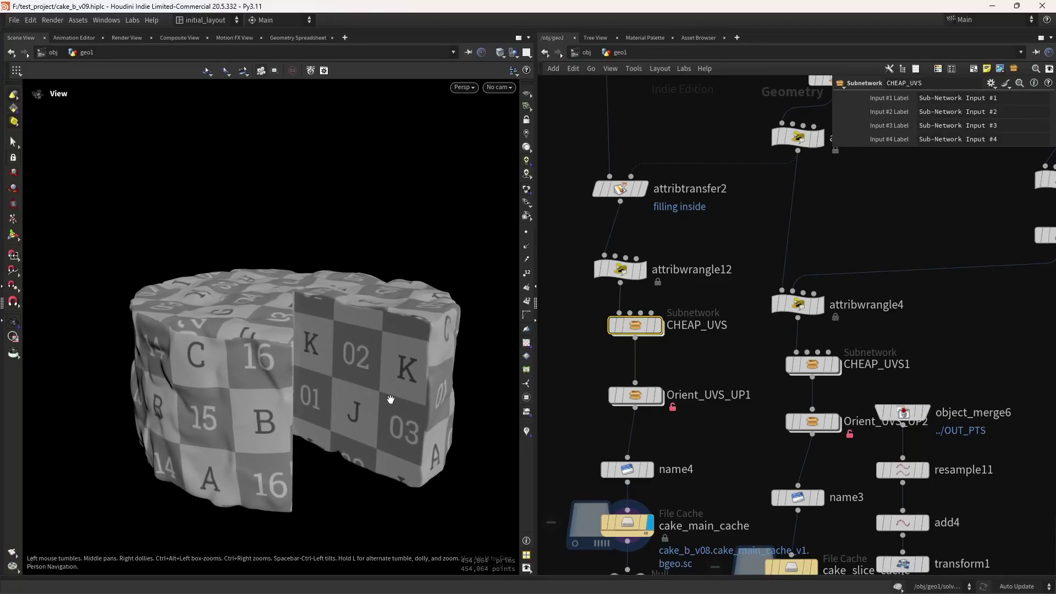
Hide the UV checker texture on the cake and examine its dense mesh up close from several angles.
middle_drag(391, 379, 386, 406)
scroll(386, 406, down, 2)
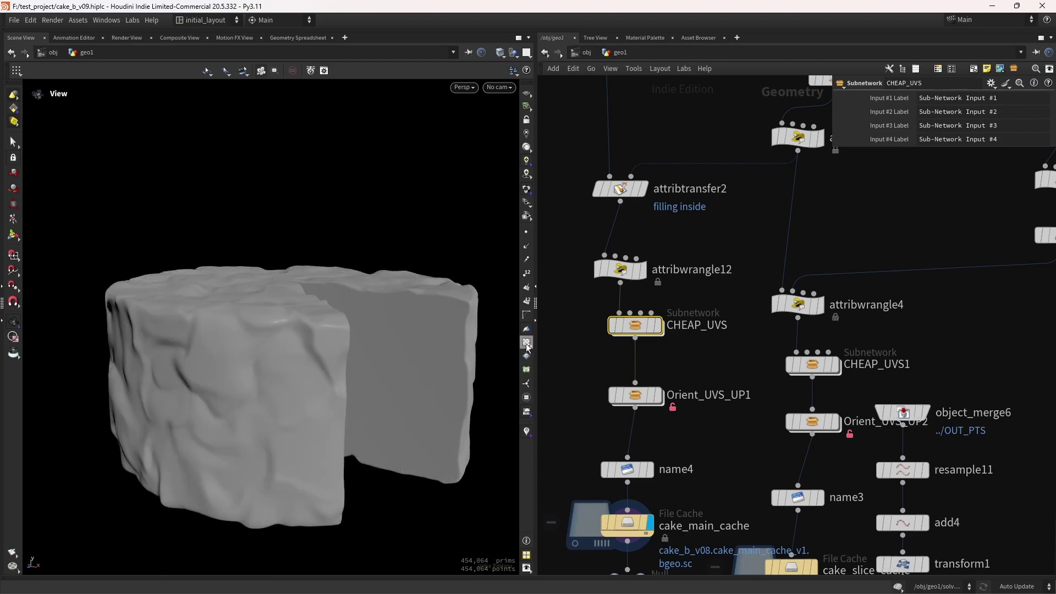
right_drag(322, 358, 370, 378)
drag(370, 377, 445, 554)
right_drag(377, 440, 337, 401)
drag(336, 402, 290, 381)
right_drag(290, 381, 349, 416)
drag(349, 417, 367, 413)
middle_drag(367, 413, 363, 384)
drag(363, 384, 355, 391)
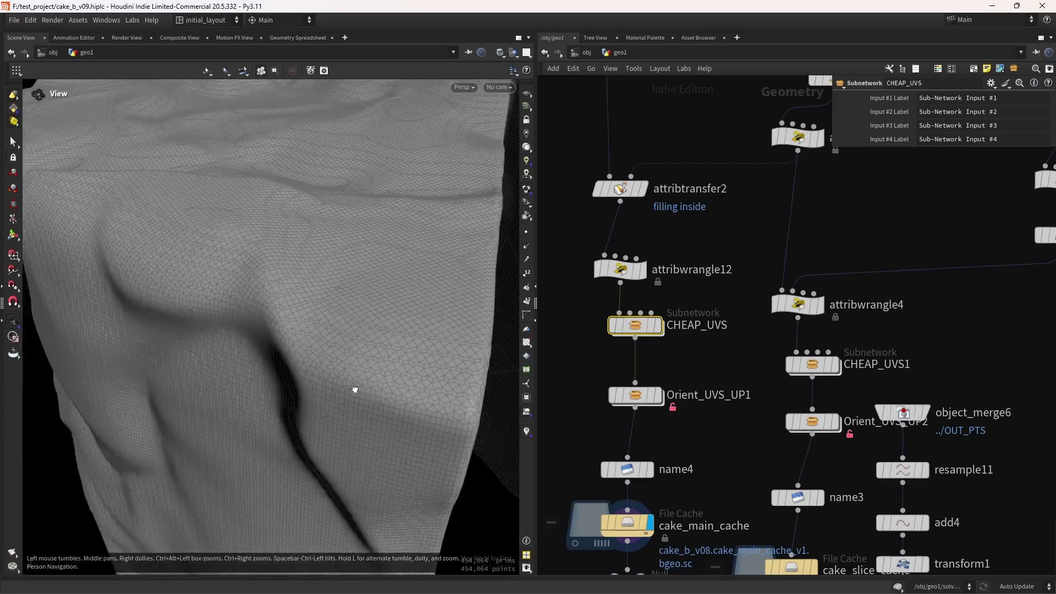
right_drag(355, 391, 311, 422)
drag(311, 421, 365, 387)
right_drag(365, 387, 342, 400)
drag(342, 400, 367, 398)
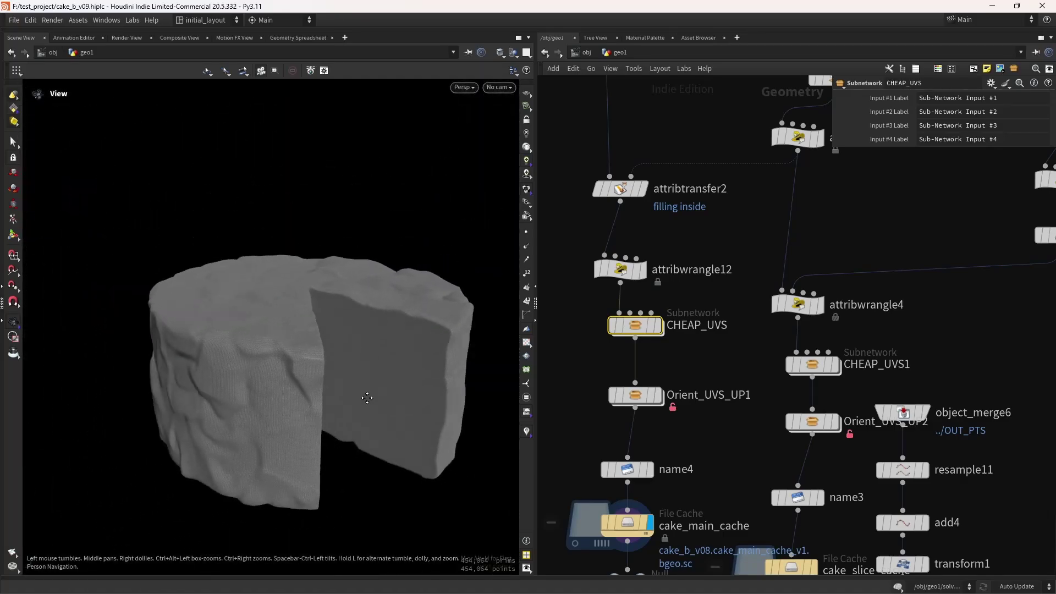
mouse_move(354, 414)
right_down()
mouse_move(412, 377)
mouse_move(337, 414)
mouse_move(351, 383)
mouse_move(361, 414)
right_up()
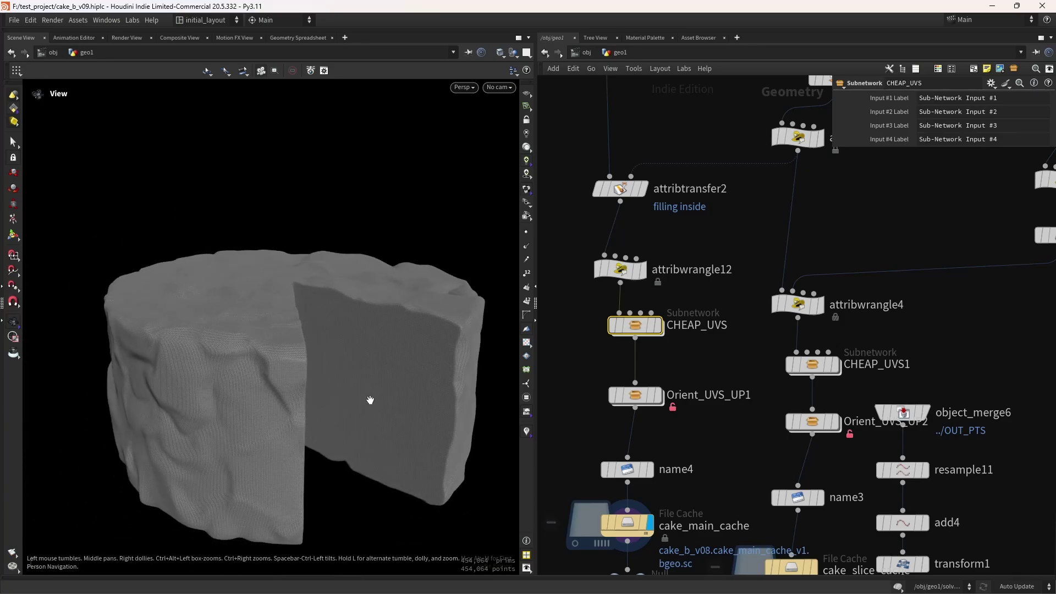
Turn the UV checker texture back on and view it across the cake's outer and cut faces.
right_drag(377, 377, 380, 408)
click(526, 341)
drag(380, 408, 316, 382)
right_drag(315, 382, 364, 405)
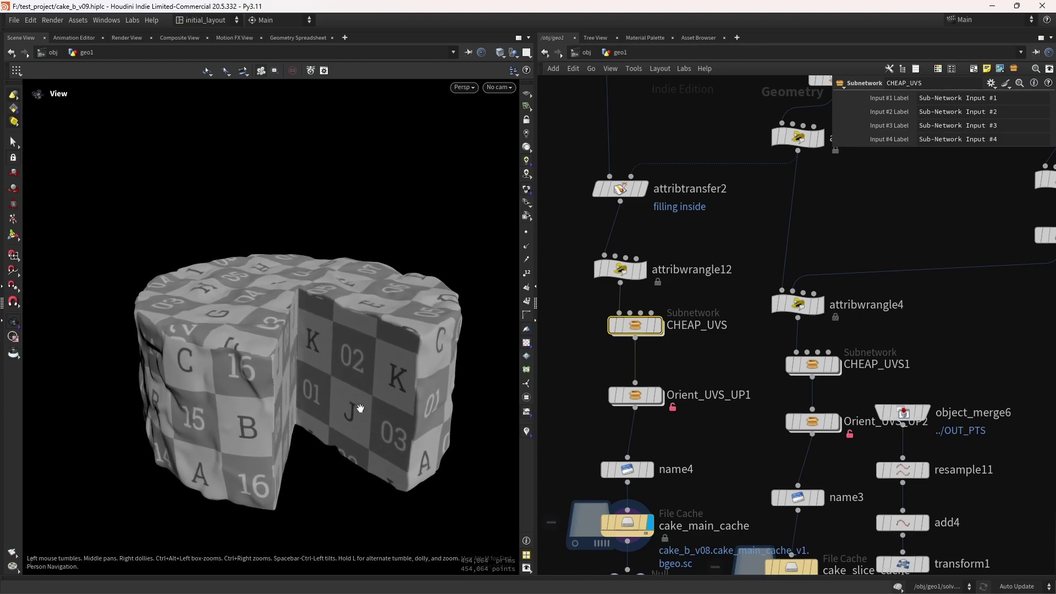
Display the attribwrangle12 output and examine the cake's mesh around the cut edges and top surface.
mouse_move(378, 374)
right_down()
mouse_move(419, 349)
mouse_move(386, 375)
right_up()
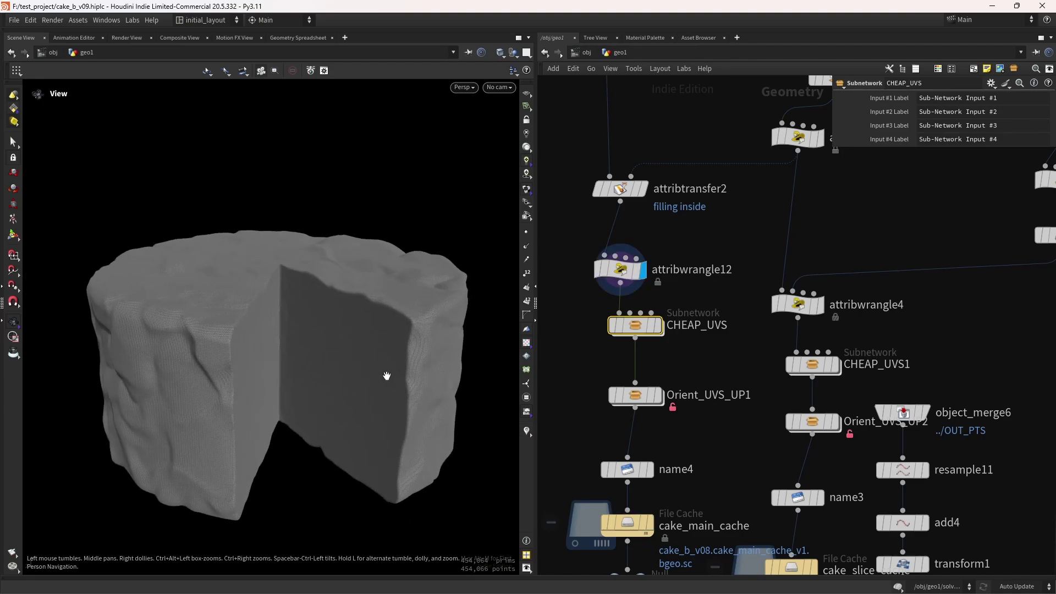
mouse_move(387, 374)
mouse_down()
mouse_move(394, 356)
mouse_move(377, 380)
mouse_up()
right_drag(377, 380, 427, 366)
drag(428, 366, 370, 417)
right_drag(370, 418, 410, 379)
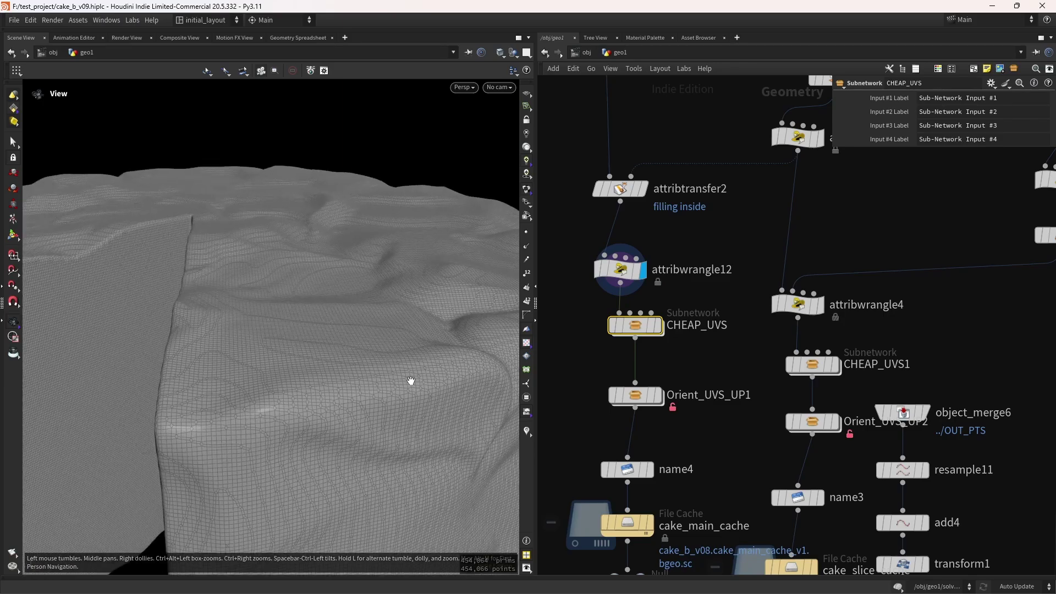
drag(410, 379, 421, 374)
right_drag(421, 374, 349, 451)
drag(349, 450, 391, 377)
right_drag(391, 377, 360, 408)
drag(361, 409, 329, 403)
Display the CHEAP_UVS output and open the subnetwork at its first input.
click(658, 325)
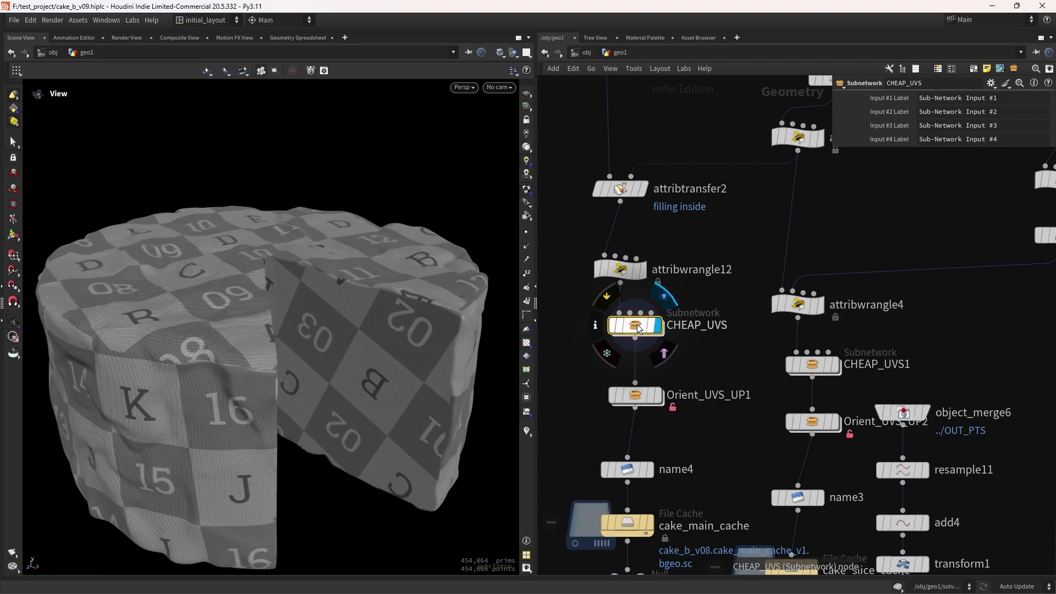
double_click(638, 326)
scroll(781, 264, down, 5)
middle_drag(785, 245, 806, 340)
scroll(764, 282, up, 4)
scroll(651, 381, up, 3)
Display the remesh4 output, show its parameters and view the simplified cake mesh.
click(674, 341)
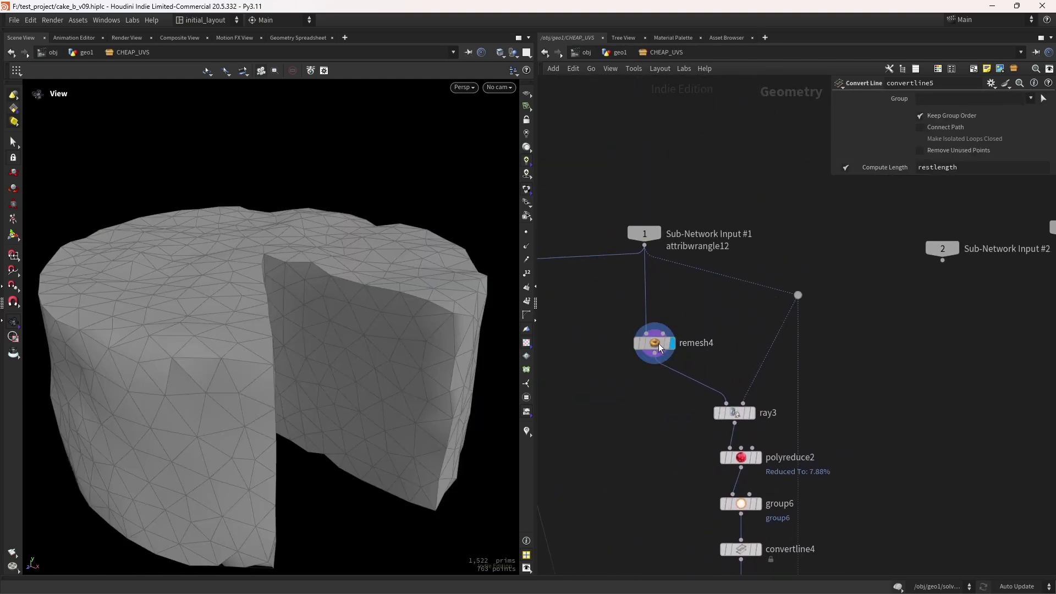
click(658, 343)
drag(435, 374, 428, 409)
Compare the ray3 output with the reduced mesh from polyreduce2 by displaying each one.
click(751, 412)
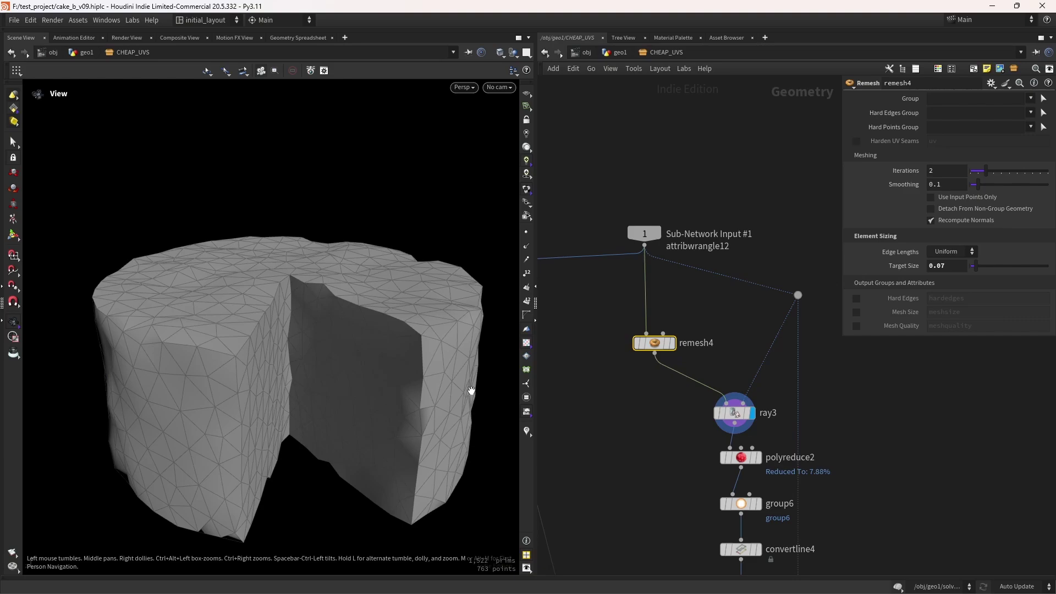
middle_drag(642, 442, 627, 390)
click(744, 407)
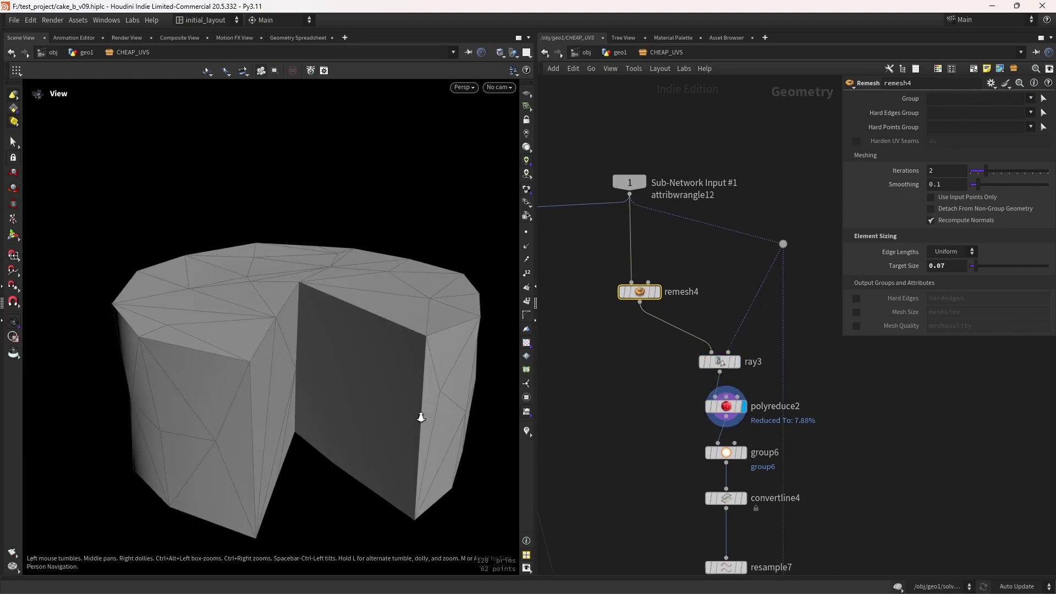
right_drag(420, 418, 419, 406)
Display the group6 output with its edge-angle settings and inspect the grouped sharp edges on the reduced mesh.
click(744, 452)
click(727, 453)
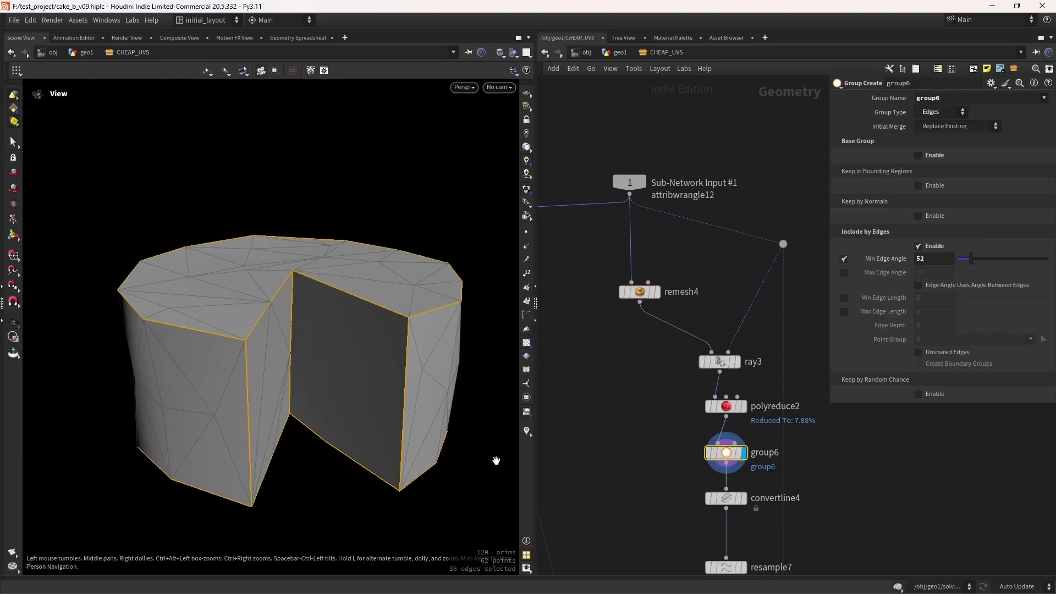
drag(352, 374, 383, 309)
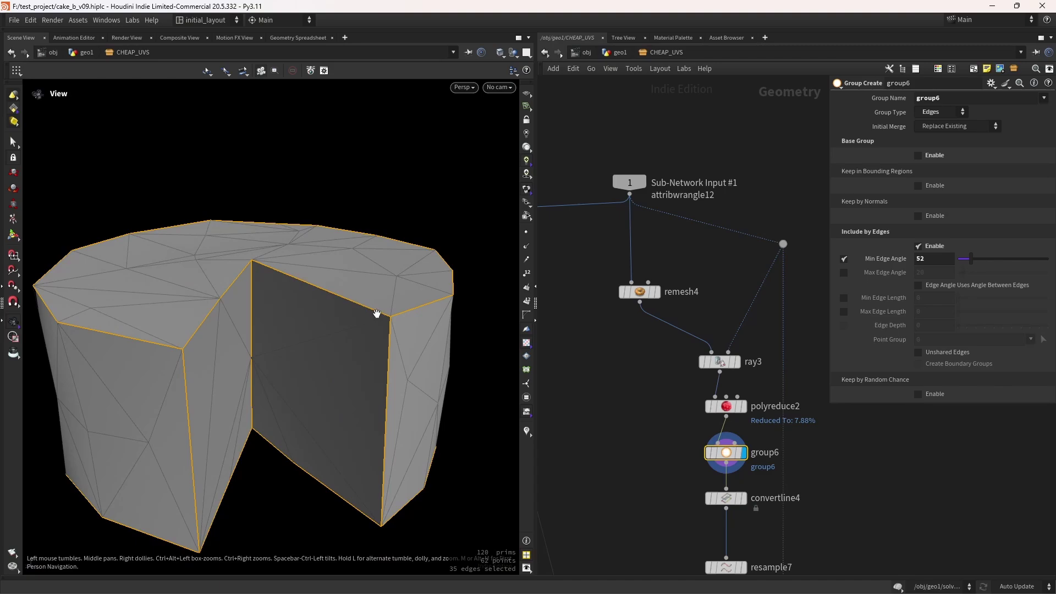
drag(399, 379, 398, 438)
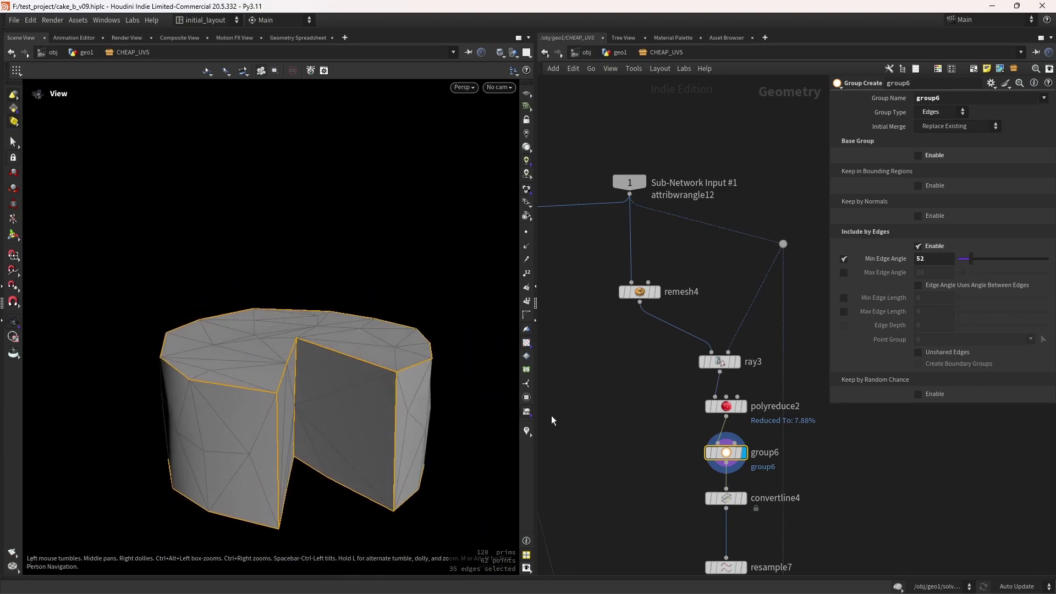
Display the curves that convertline4 and resample7 extract from the grouped edges.
middle_drag(665, 486, 623, 396)
scroll(622, 396, up, 1)
click(708, 410)
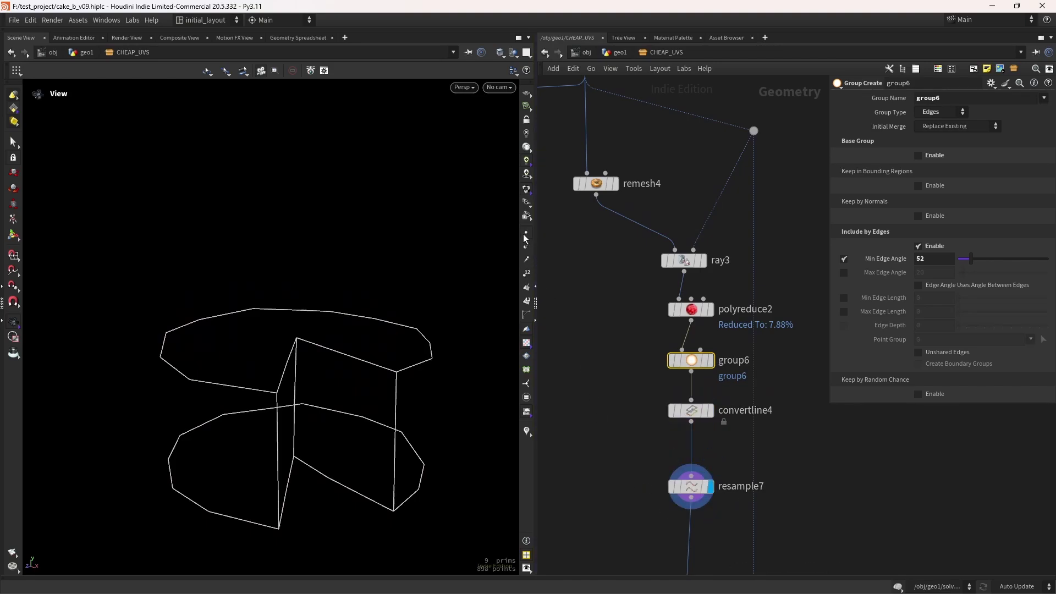
Display the ray2 output and inspect the resampled edge curves projected onto the original cake.
middle_drag(615, 482, 607, 286)
click(708, 481)
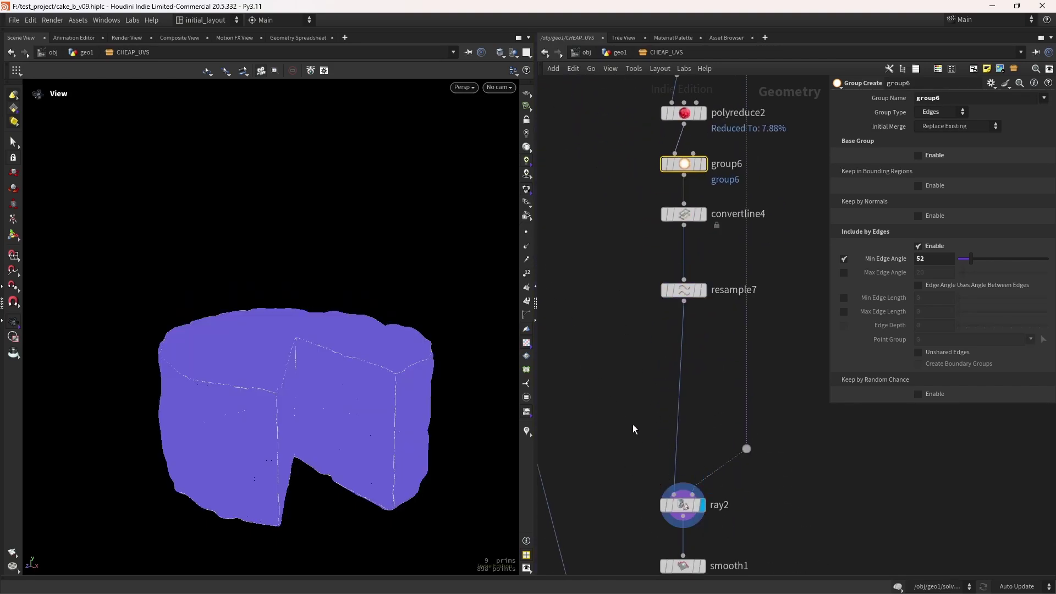
scroll(403, 392, up, 3)
drag(403, 392, 420, 415)
scroll(420, 416, down, 5)
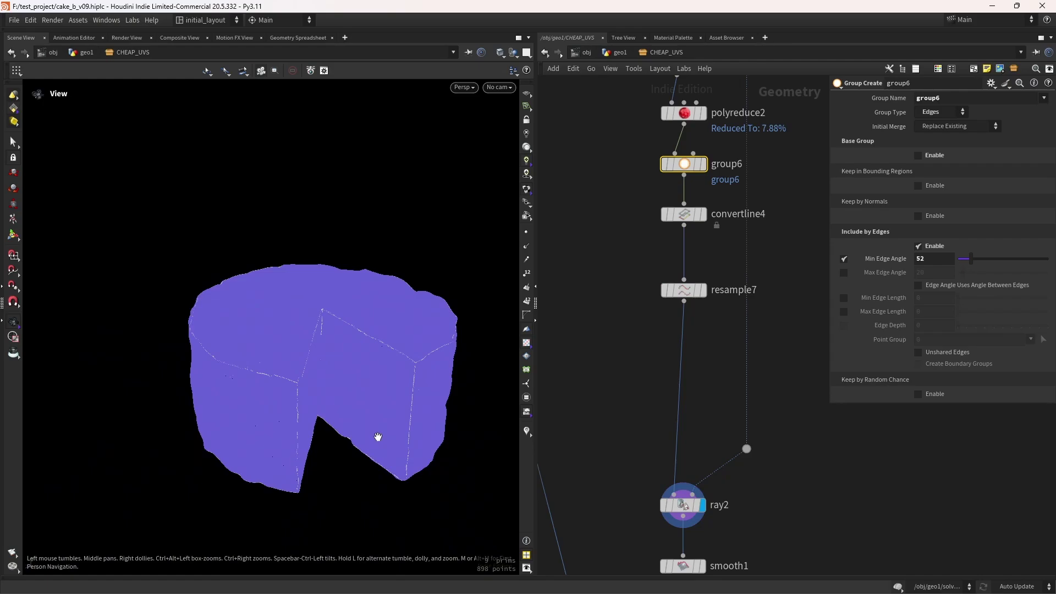
Display the smooth1 curves and the seams edge group made by group7.
middle_drag(635, 544, 635, 383)
click(706, 383)
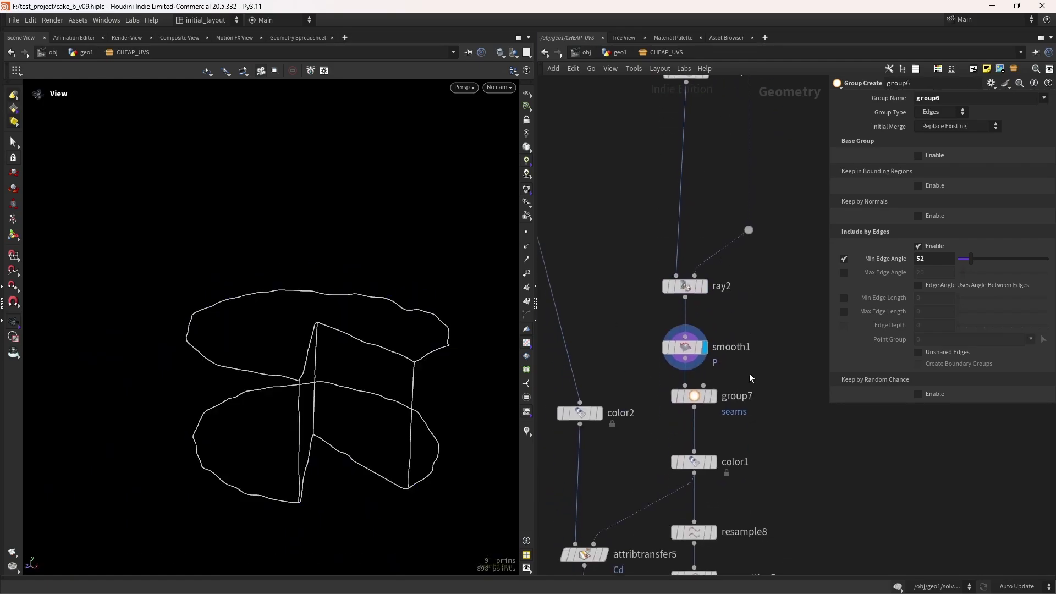
click(720, 344)
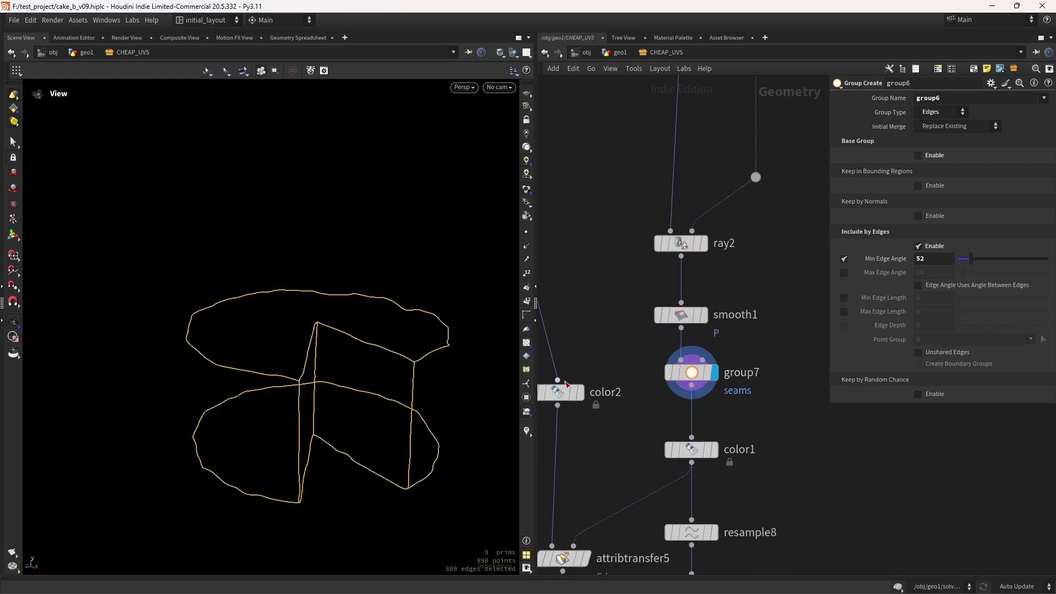
Display the color1 output on the seam curves and show the node's colour parameters.
scroll(419, 419, down, 3)
middle_drag(720, 433, 732, 374)
click(731, 362)
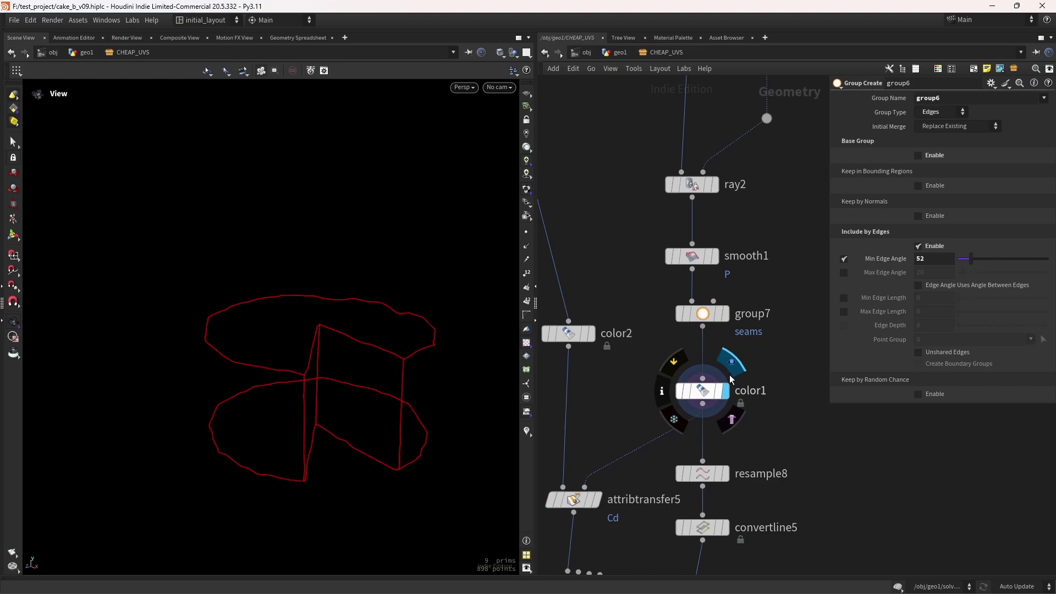
middle_drag(666, 387, 678, 381)
drag(777, 409, 777, 409)
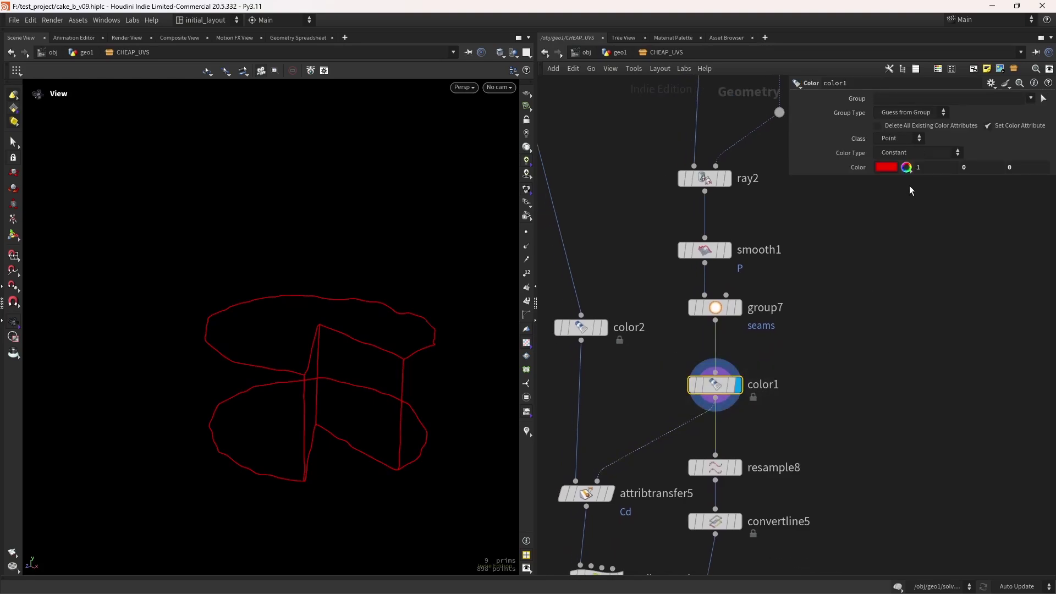
Display the attribtransfer5 output and inspect the red seam colour transferred onto the cake.
middle_drag(641, 380, 676, 330)
click(651, 348)
click(658, 421)
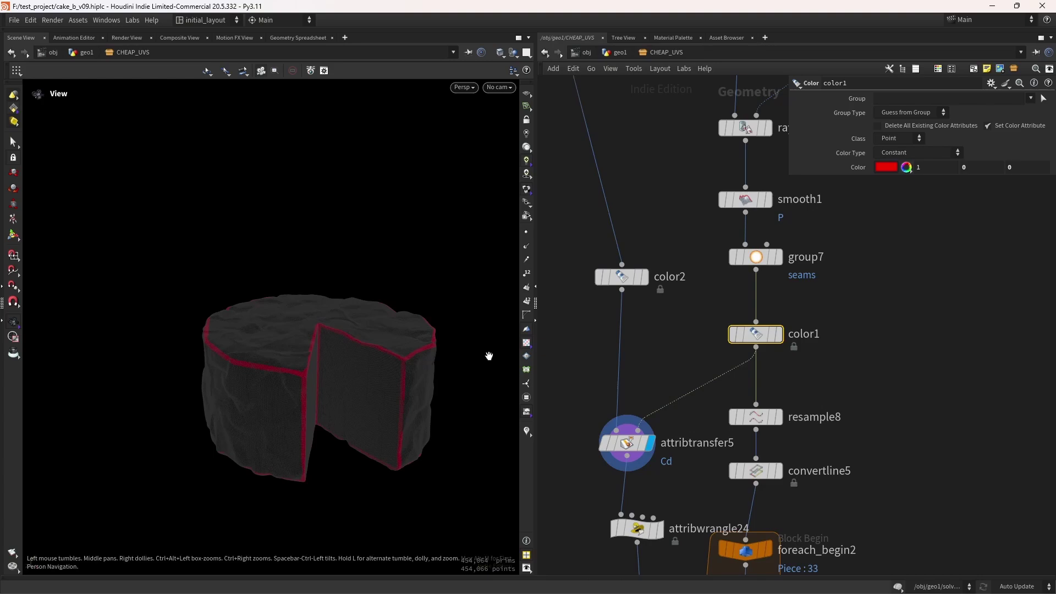
scroll(394, 368, up, 4)
drag(394, 369, 421, 380)
scroll(655, 368, down, 3)
middle_drag(611, 553, 590, 411)
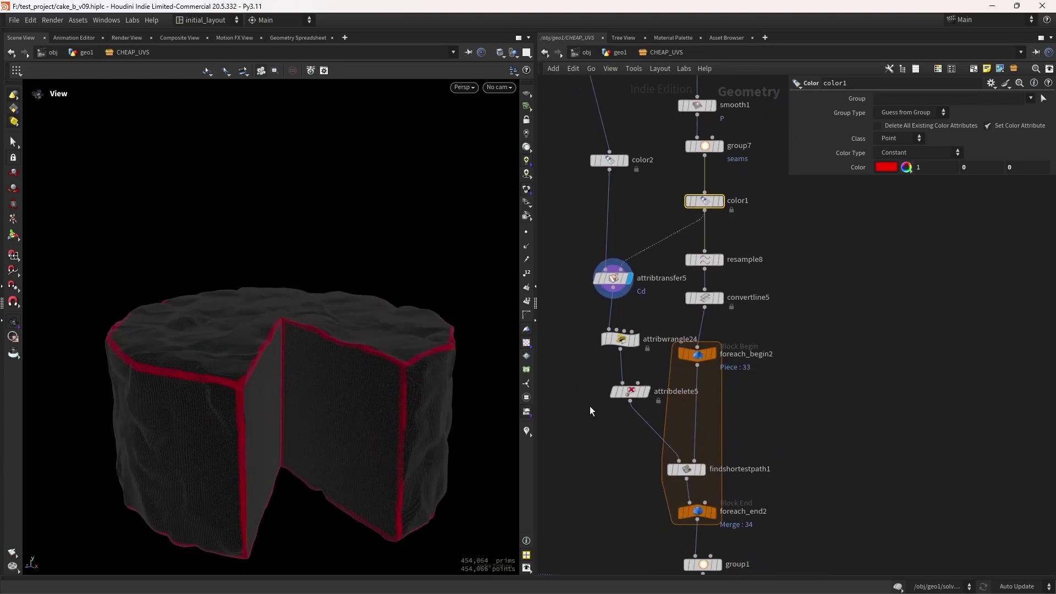
Show the path cost settings of findshortestpath1 and view the red seam bands around the cut up close.
drag(670, 481, 672, 482)
right_drag(384, 415, 451, 374)
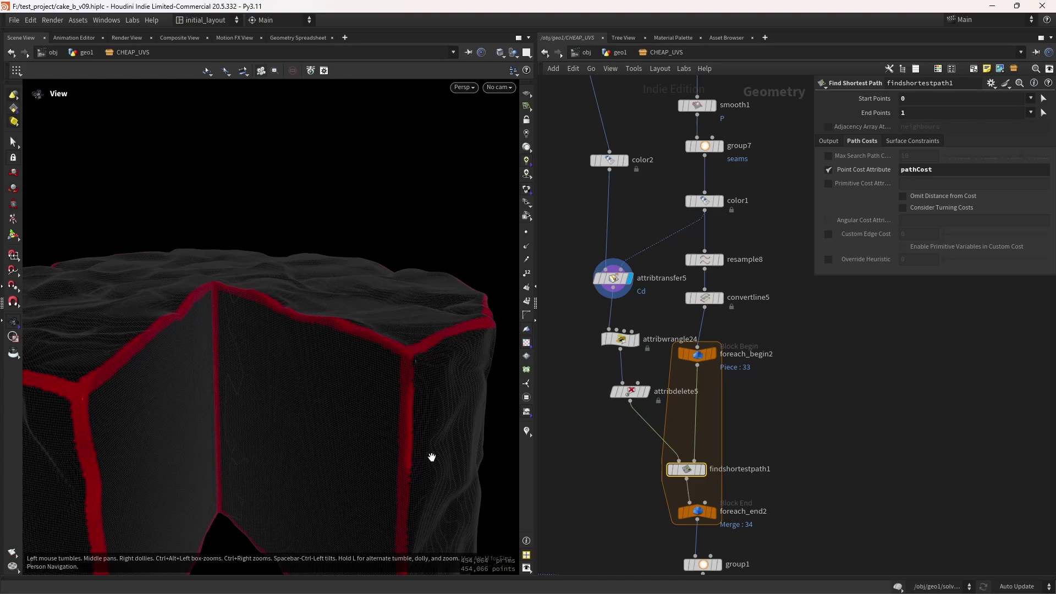
scroll(571, 392, down, 5)
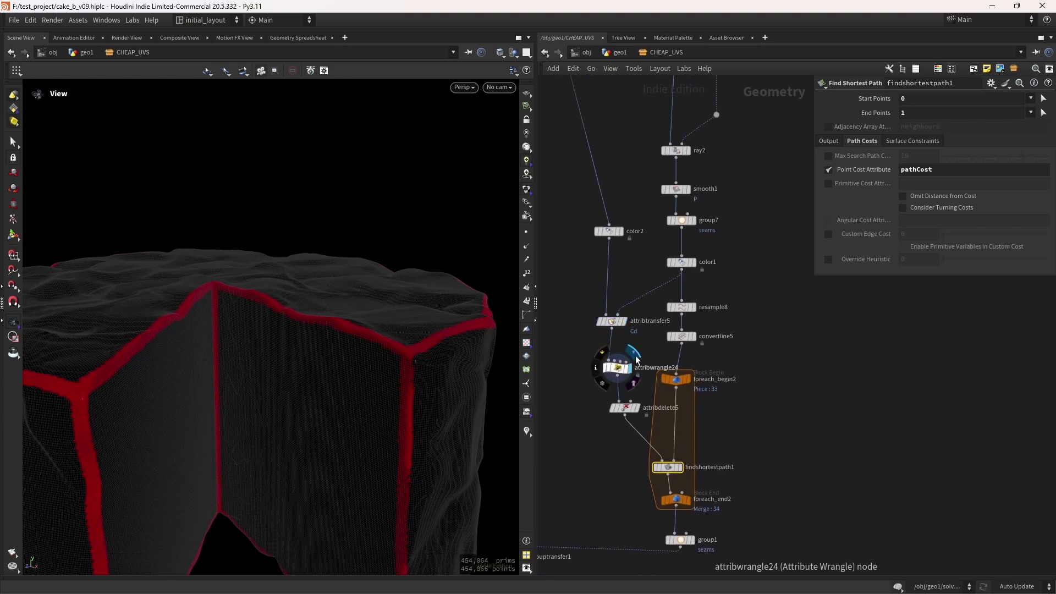
Display the attribdelete5 output, show the attribwrangle24 pathCost code, and check the attribute visualization on the cake.
click(641, 390)
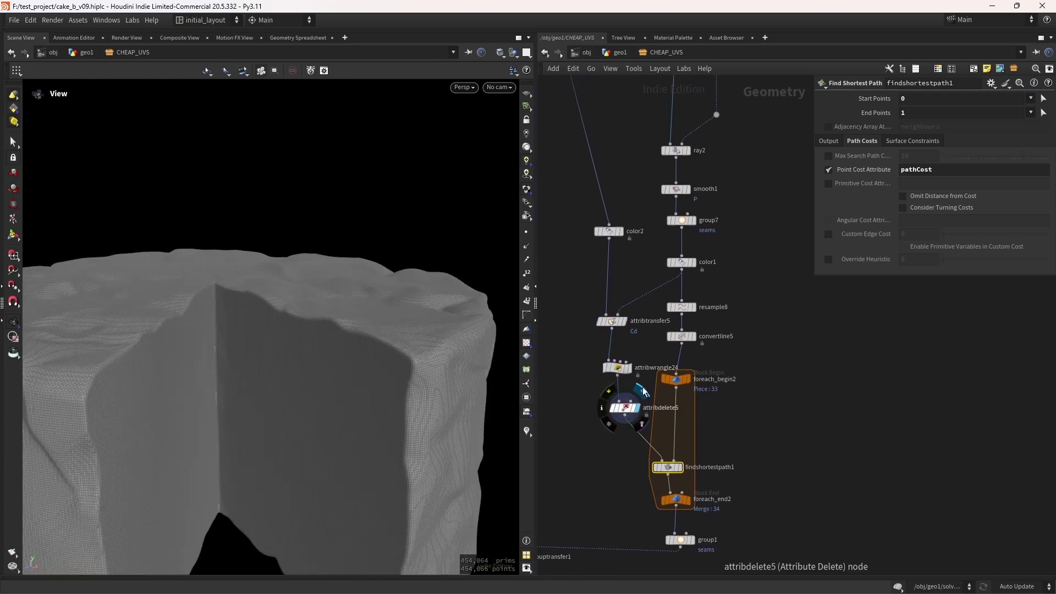
click(601, 407)
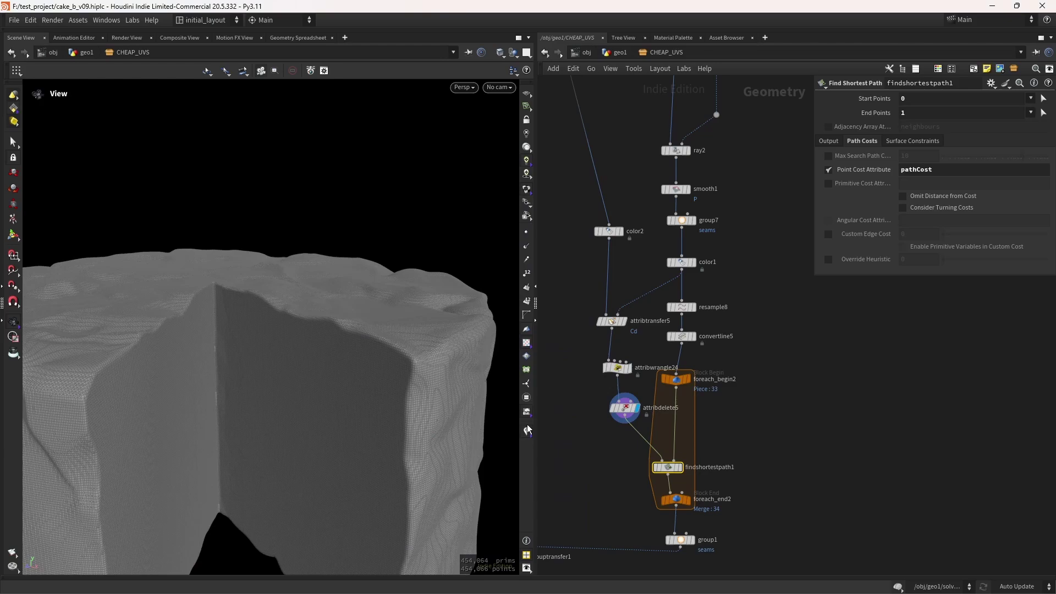
click(614, 367)
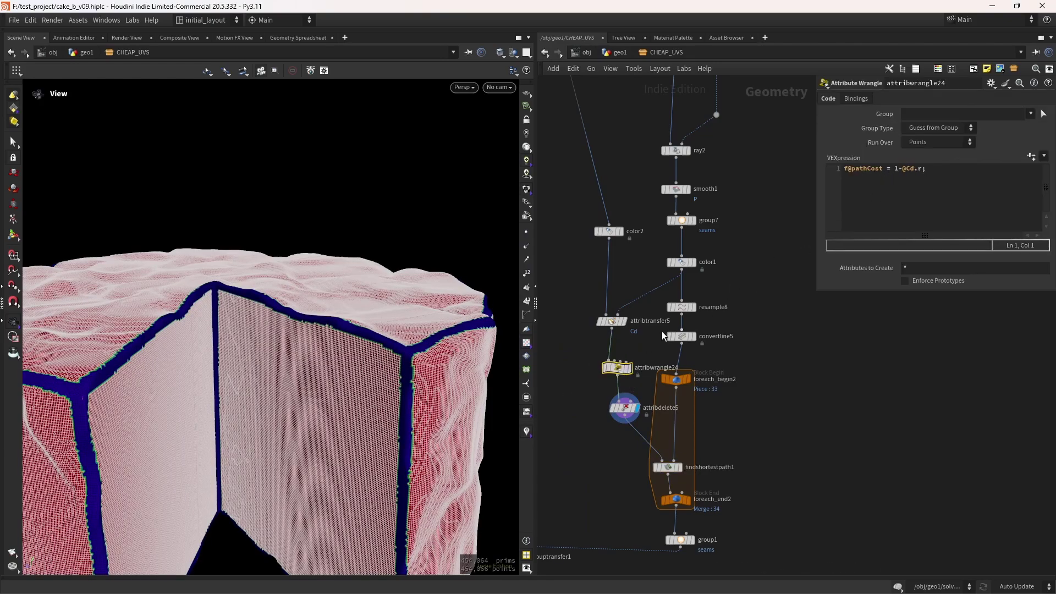
click(528, 431)
Return to the color1 output and view the red seam curves before resampling.
middle_drag(605, 487, 591, 453)
middle_drag(722, 339, 716, 447)
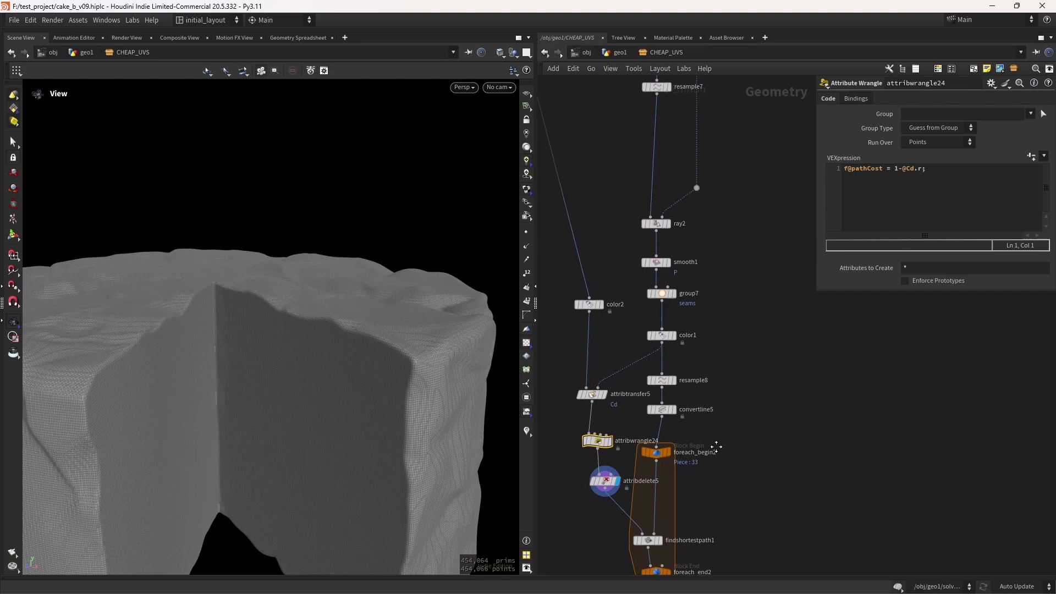
scroll(683, 342, up, 3)
click(675, 313)
drag(450, 396, 483, 394)
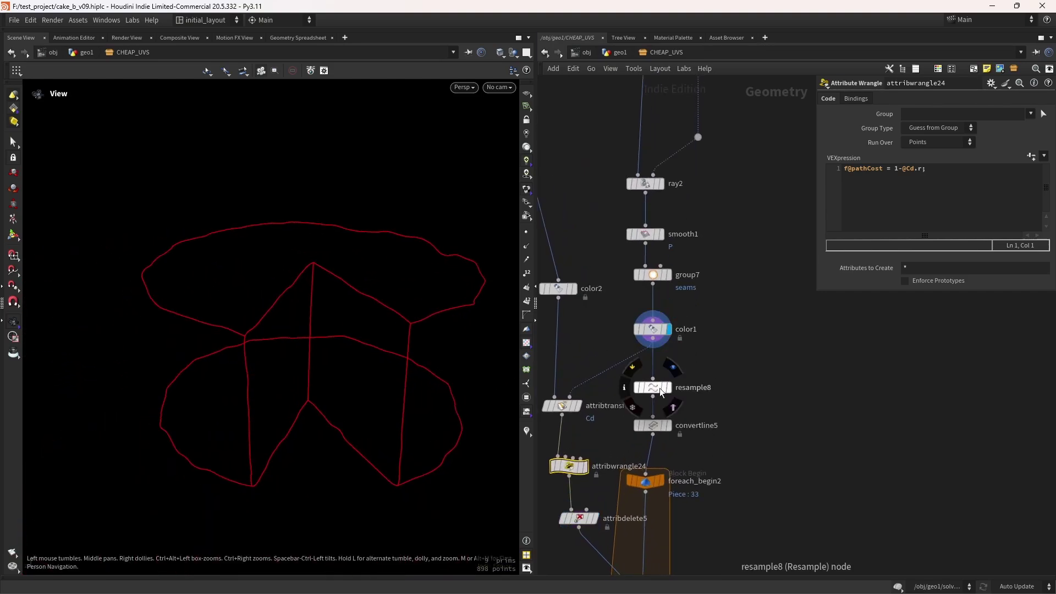
Display the resample8 output with its parameters and inspect the coarser seam curves.
click(675, 370)
click(655, 387)
drag(476, 356, 447, 397)
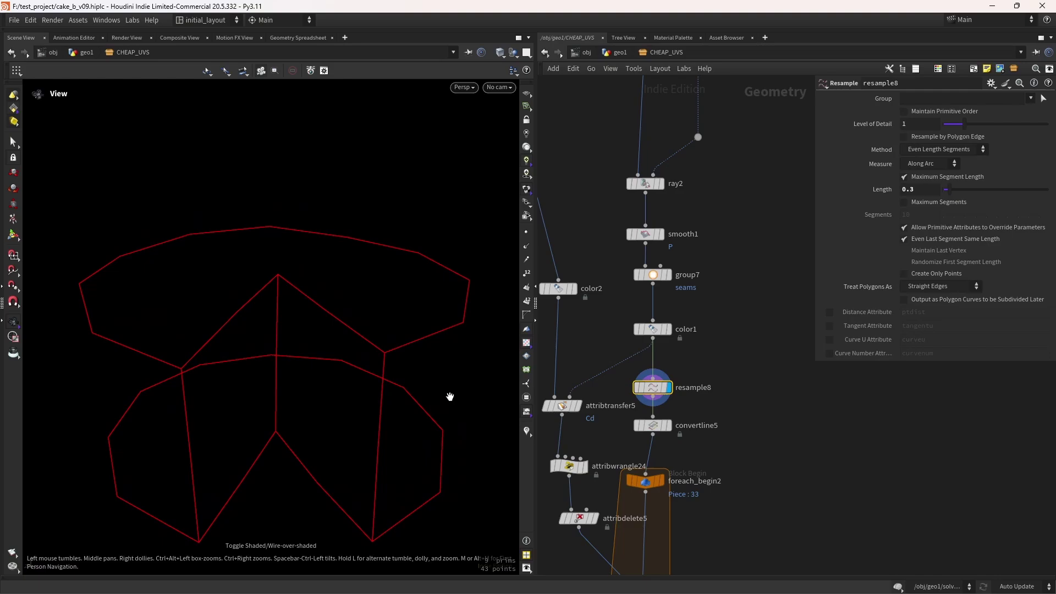
Select the for-each loop nodes and show the foreach_end2 block's iteration settings.
middle_drag(703, 468, 706, 401)
drag(581, 426, 749, 467)
middle_drag(711, 357, 716, 408)
scroll(709, 383, up, 2)
middle_drag(713, 298, 733, 431)
scroll(711, 395, up, 1)
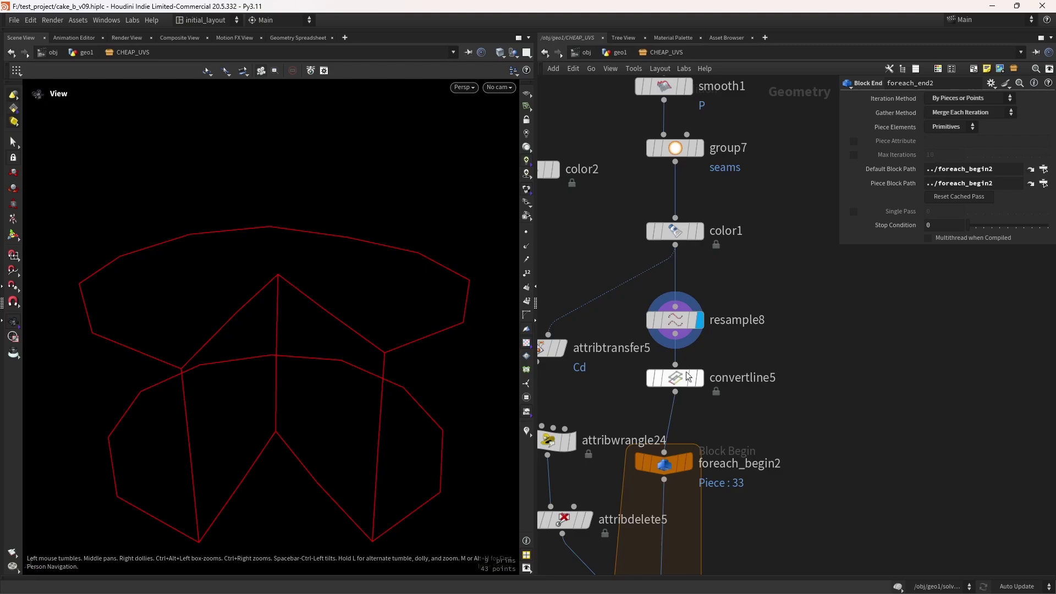
Display the convertline5 output and inspect its separate line segments with primitive numbers and points, then hide those markers.
click(698, 377)
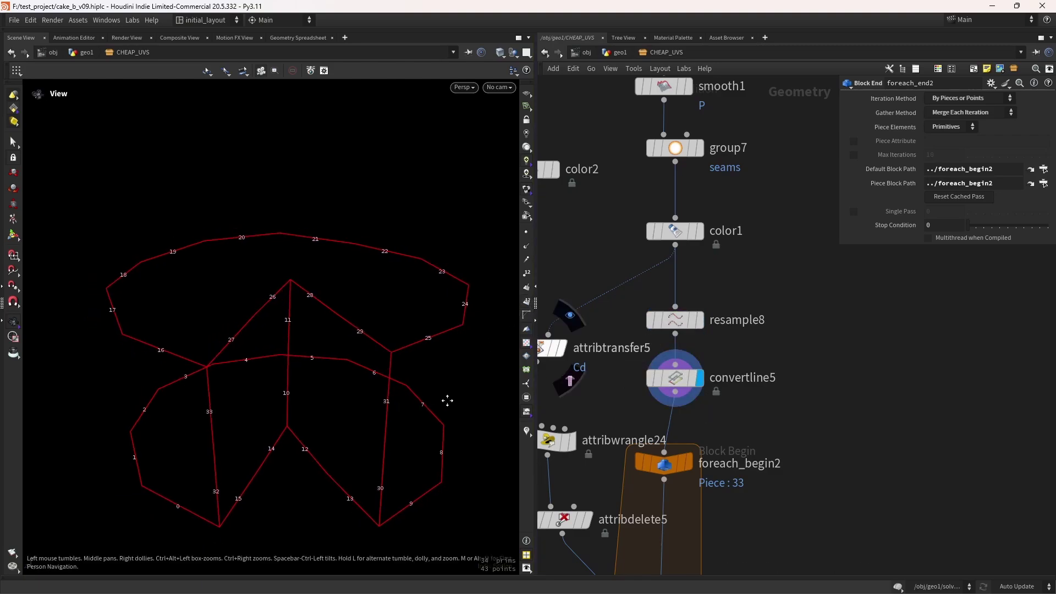
drag(447, 401, 394, 408)
drag(440, 330, 441, 379)
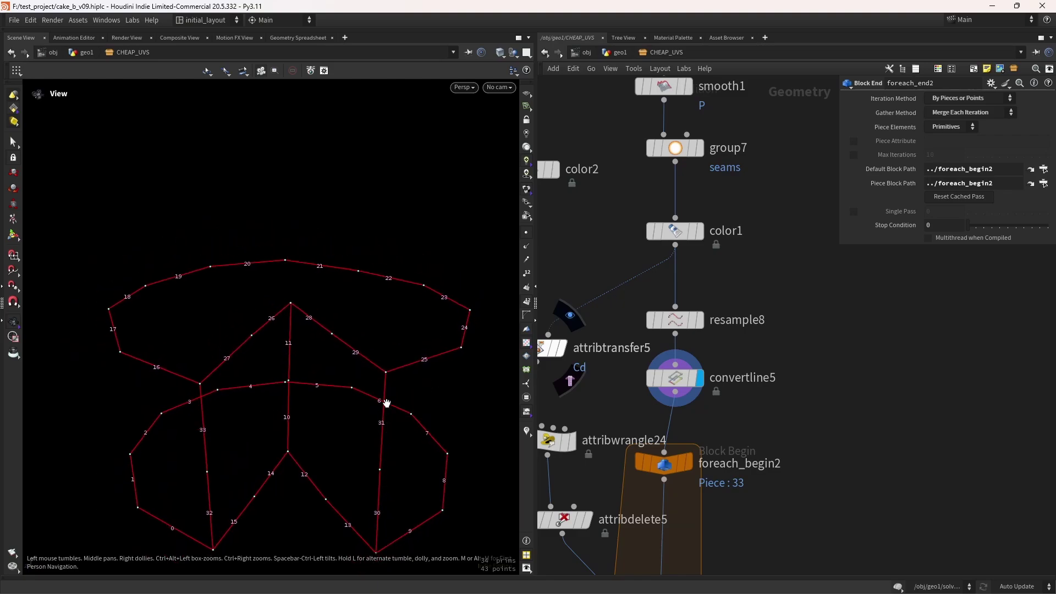
click(527, 302)
drag(504, 269, 501, 257)
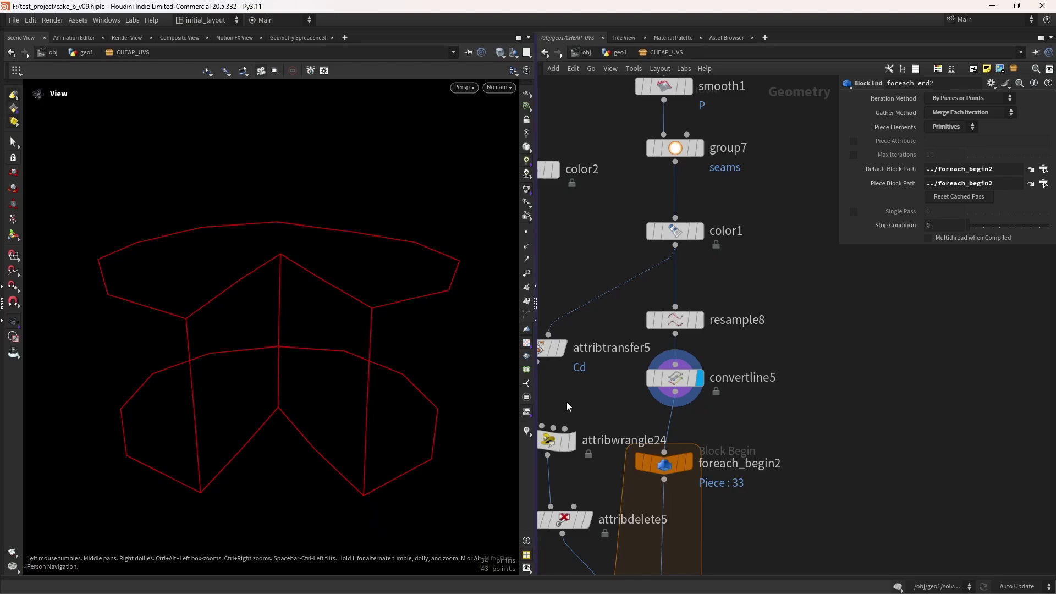
Select the findshortestpath1 node inside the for-each loop and review its start points, end points and path cost settings.
middle_drag(719, 571, 728, 407)
drag(616, 490, 617, 490)
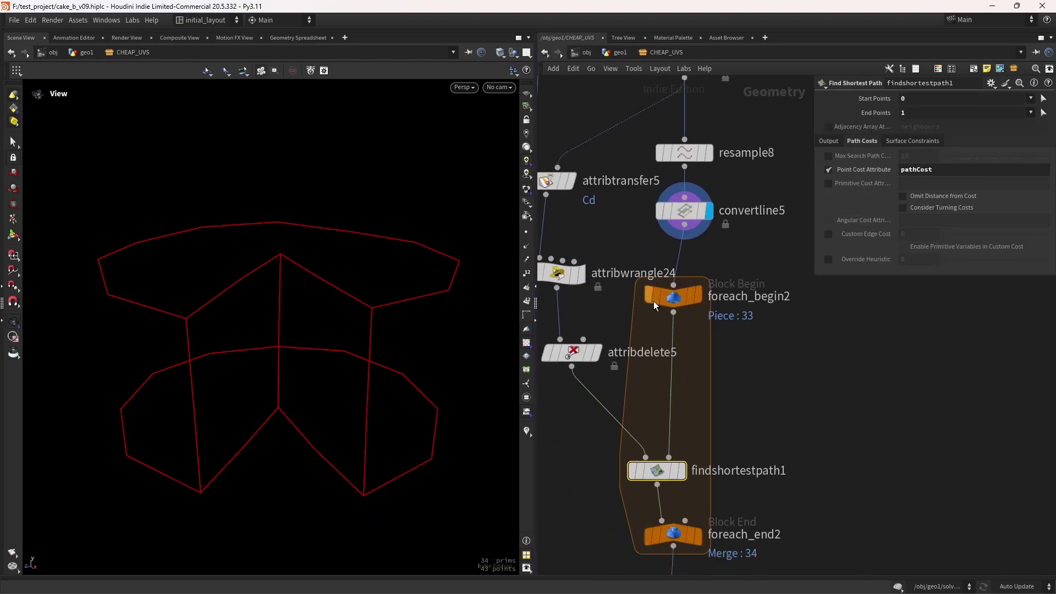
middle_drag(774, 331, 773, 362)
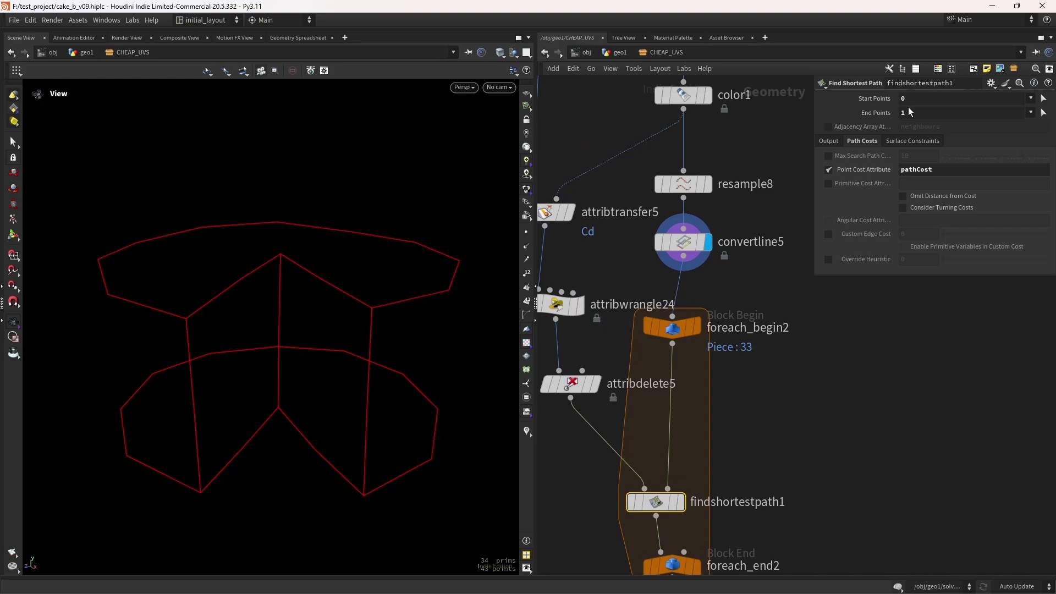
Display the foreach_end2 output and inspect the shortest-path seam curves from another angle.
scroll(676, 358, down, 4)
click(697, 393)
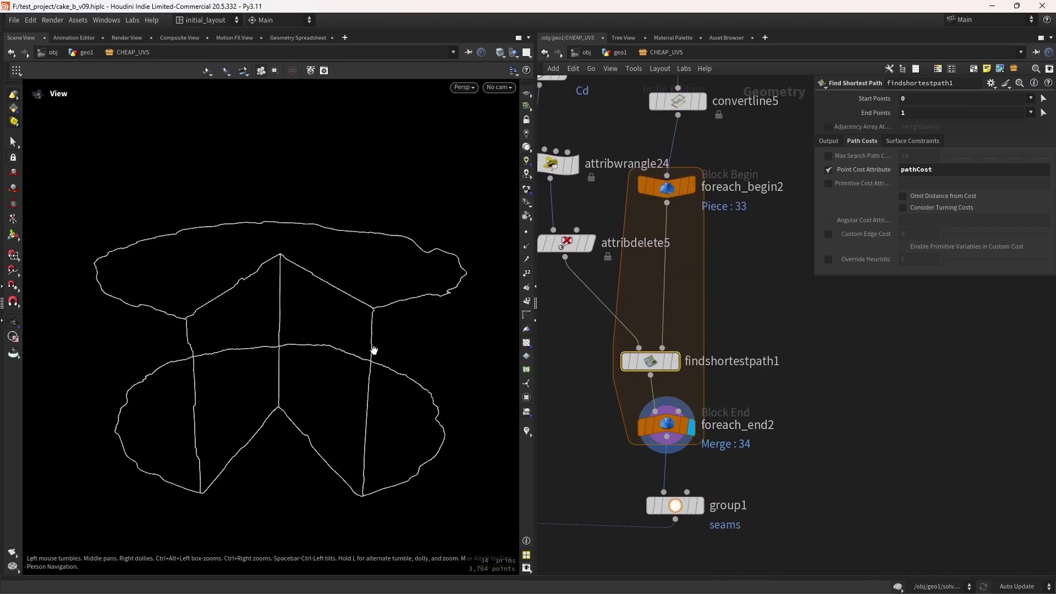
drag(377, 349, 431, 412)
scroll(391, 398, down, 3)
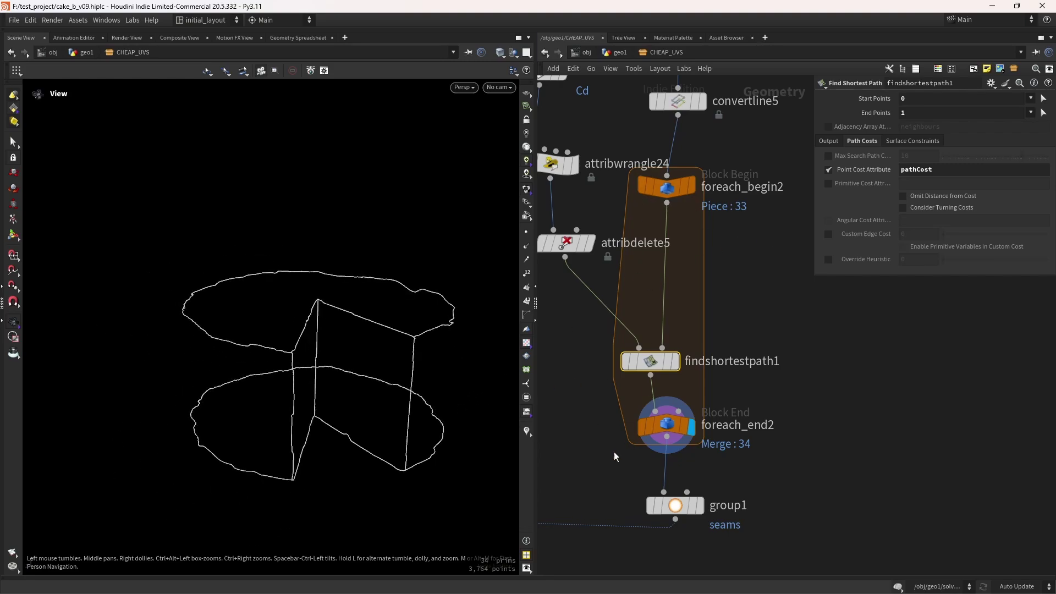
Display the group1 output to examine the seams edge group on the path curves.
middle_drag(614, 454, 661, 359)
click(752, 387)
scroll(615, 385, down, 4)
middle_drag(561, 433, 685, 420)
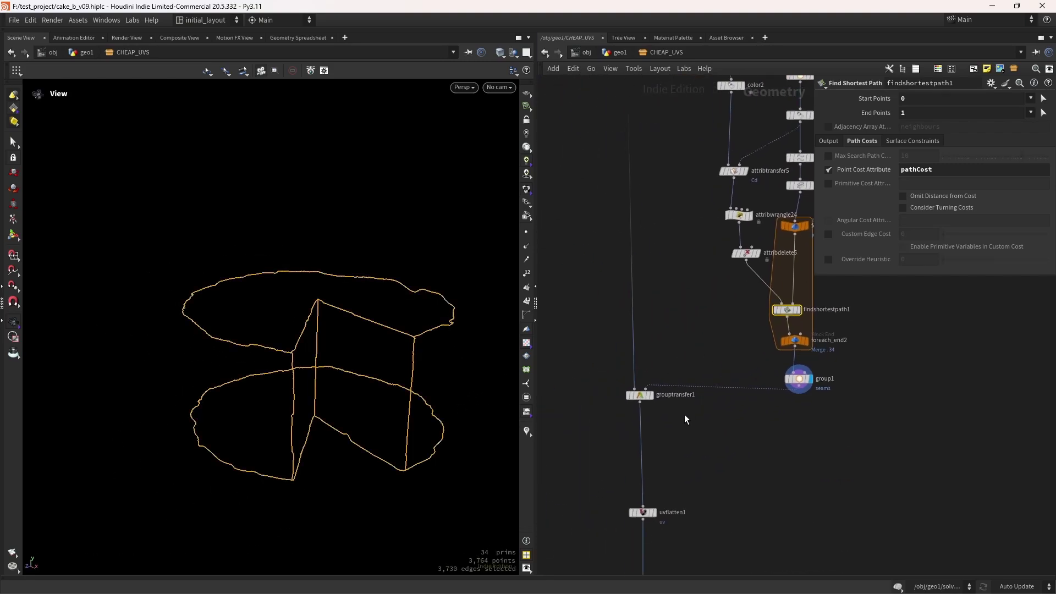
Display the grouptransfer1 output and inspect the seams group transferred onto the dense cake mesh.
scroll(674, 418, up, 2)
click(645, 373)
scroll(420, 360, up, 8)
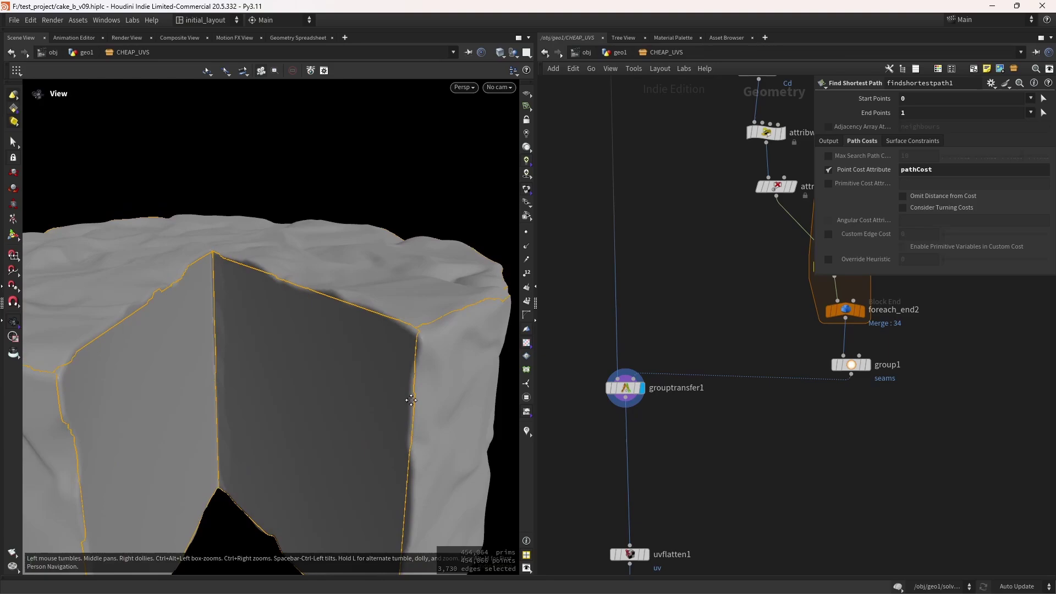
scroll(435, 383, down, 6)
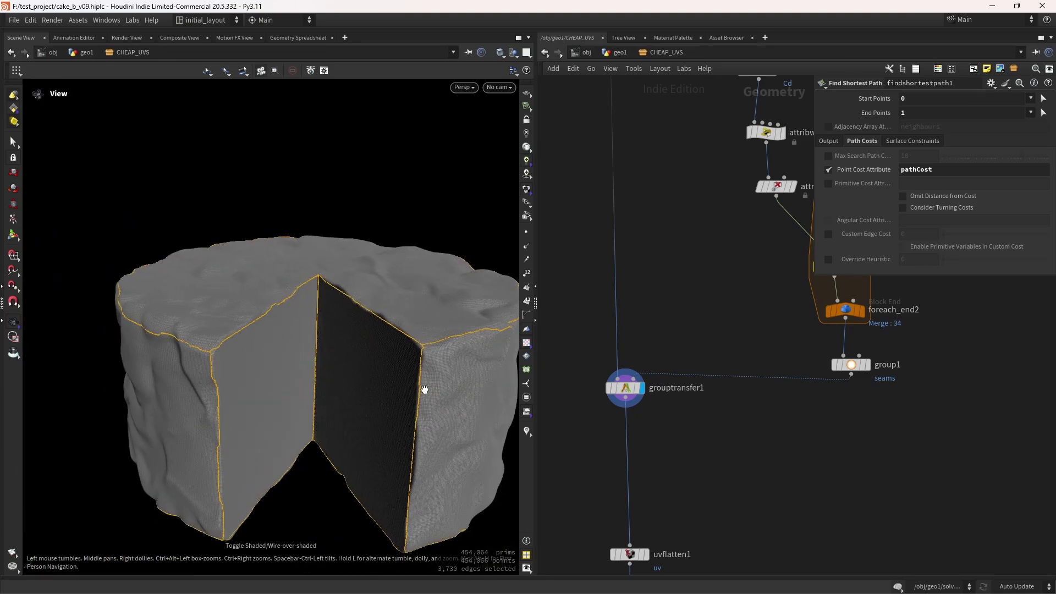
Display the uvflatten1 output, review its Seams setting and inspect the checker texture on the cake.
middle_drag(643, 545, 658, 422)
click(667, 412)
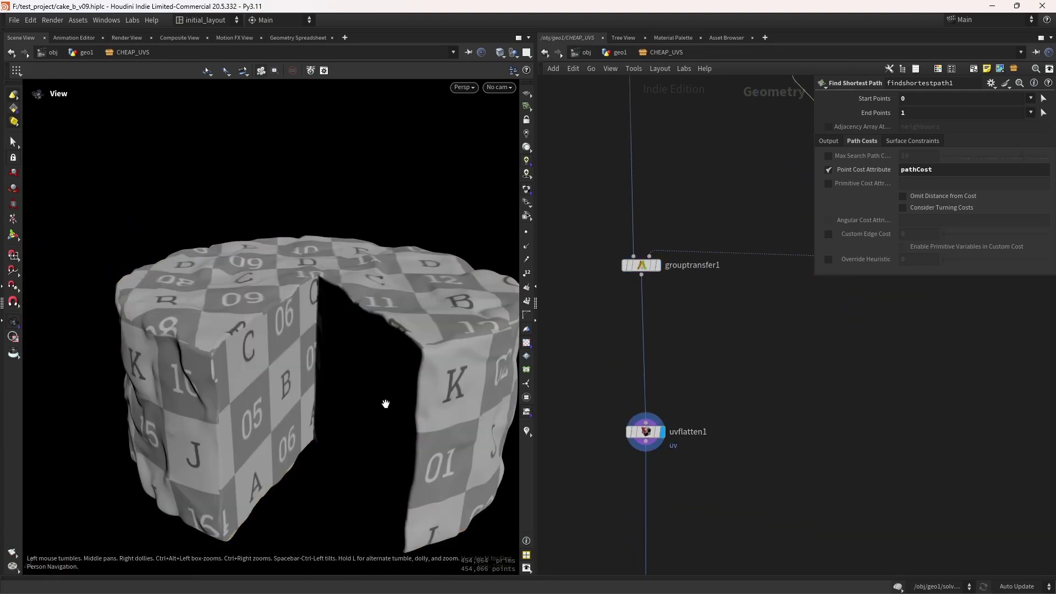
scroll(380, 409, down, 2)
drag(580, 396, 664, 443)
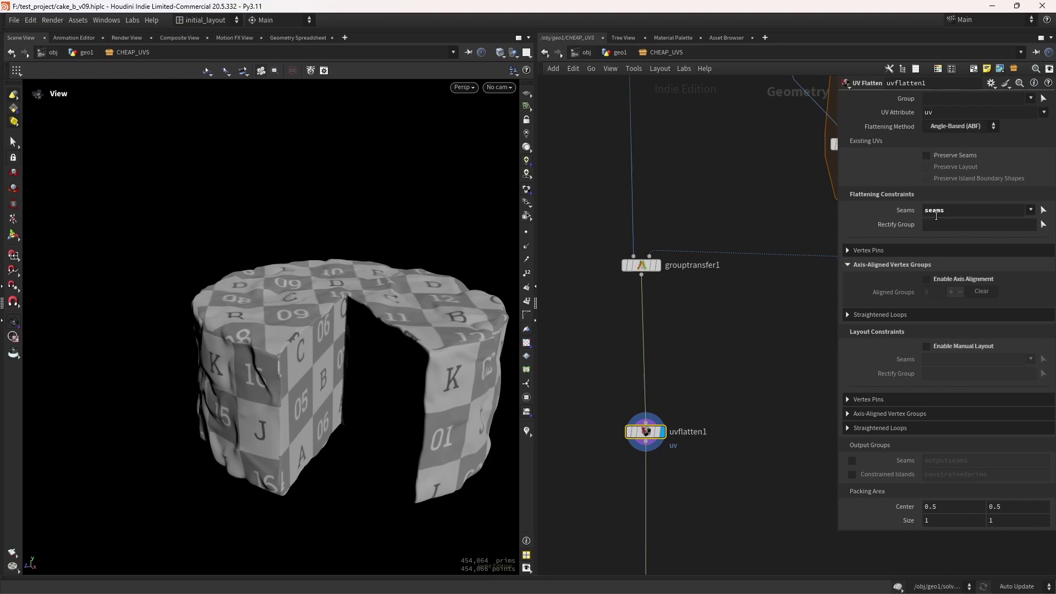
scroll(408, 395, down, 2)
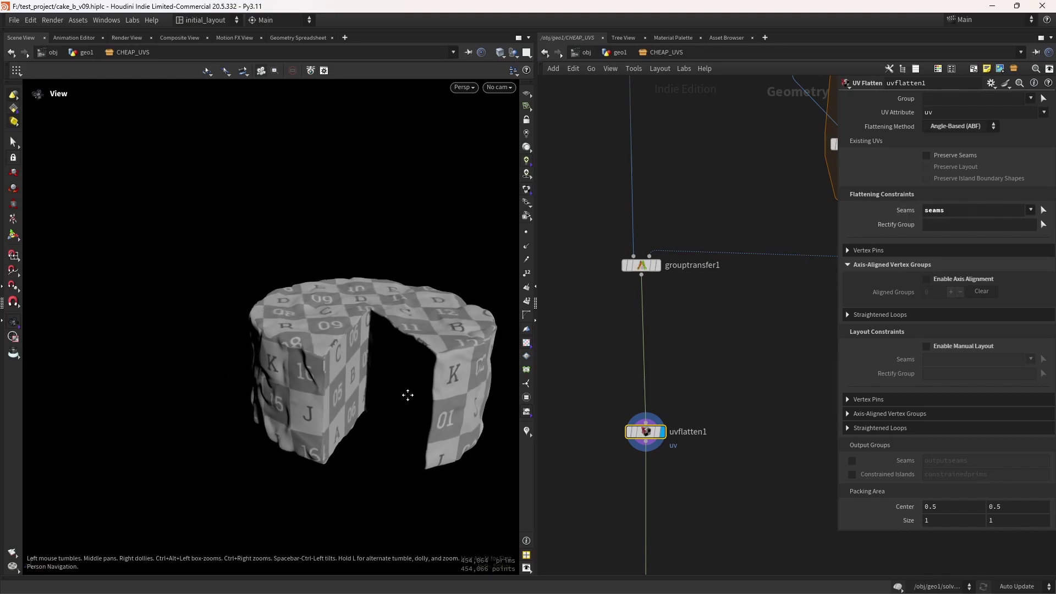
drag(451, 358, 378, 398)
Return to the parent geo1 network and inspect the UV orientation on the CHEAP_UVS output.
key(u)
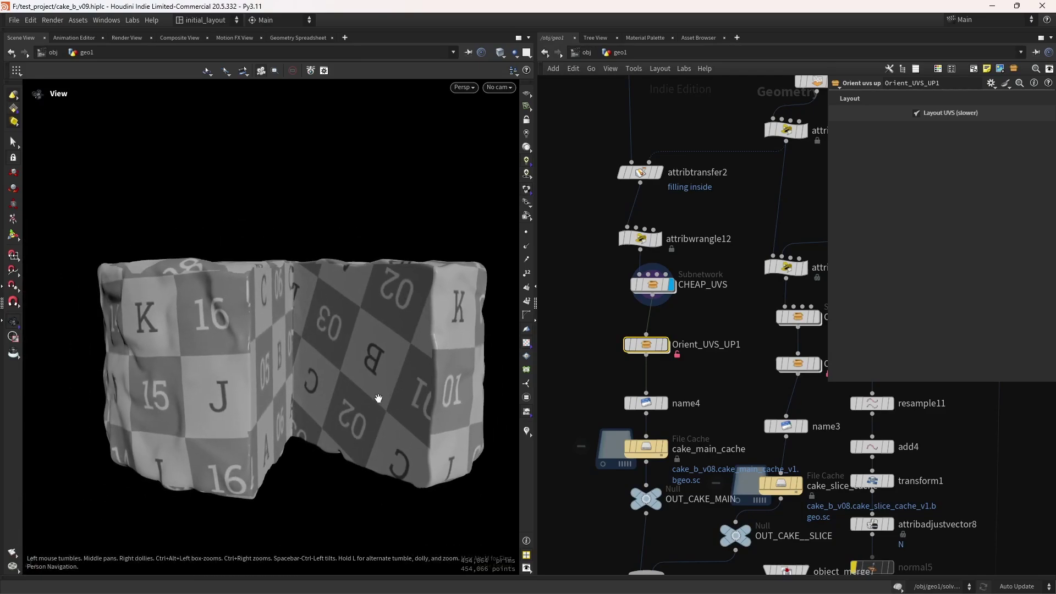
drag(467, 340, 436, 377)
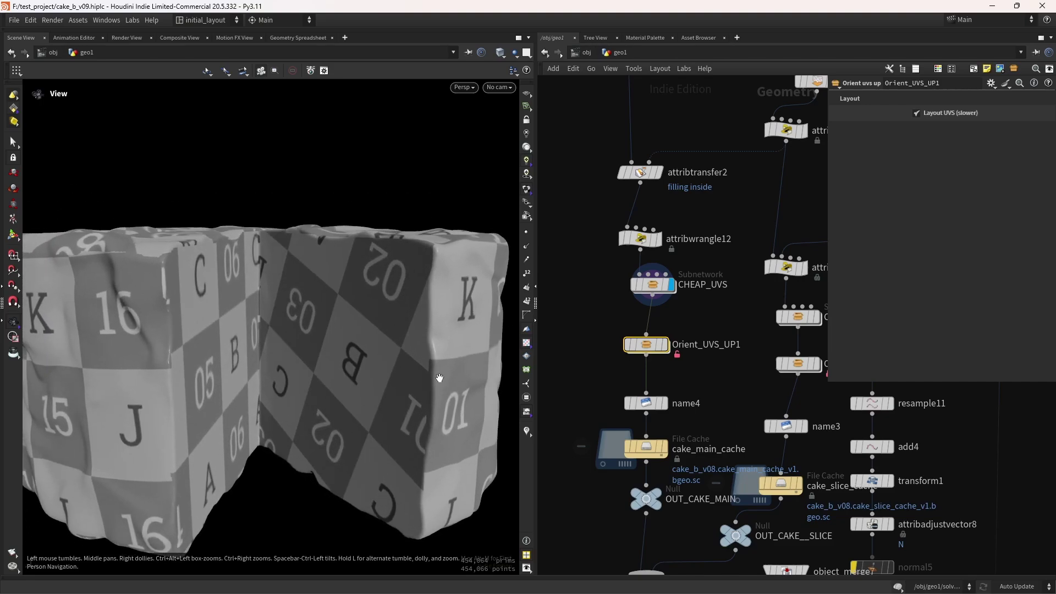
scroll(701, 336, up, 3)
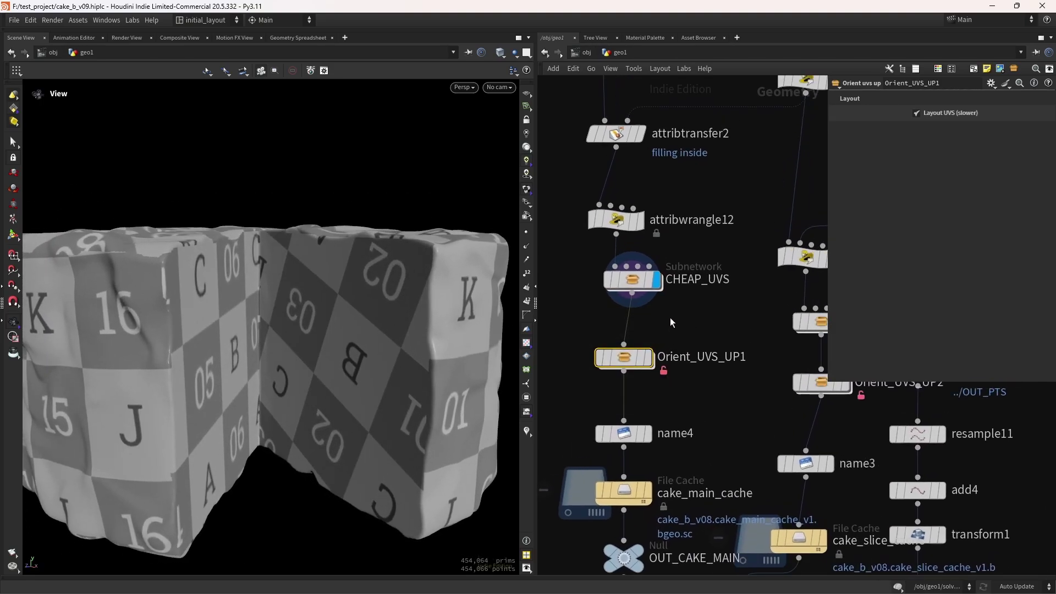
Display the Orient_UVS_UP1 output to compare the UV orientation with the CHEAP_UVS result.
click(650, 357)
scroll(700, 319, down, 2)
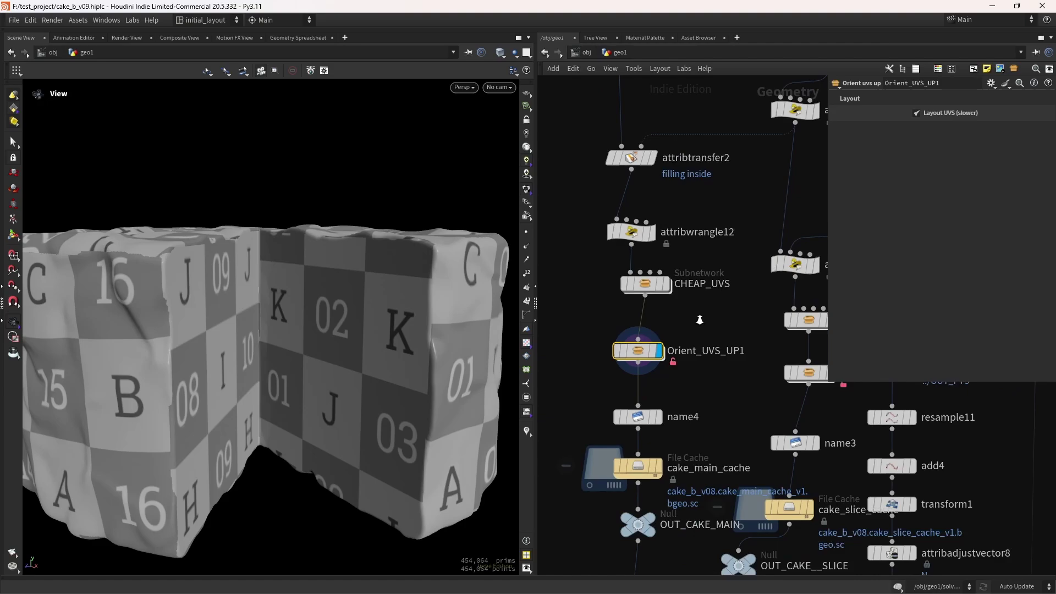
scroll(700, 319, down, 3)
Enter the Orient_UVS_UP1 subnetwork and view the cake from a slightly different angle.
double_click(682, 334)
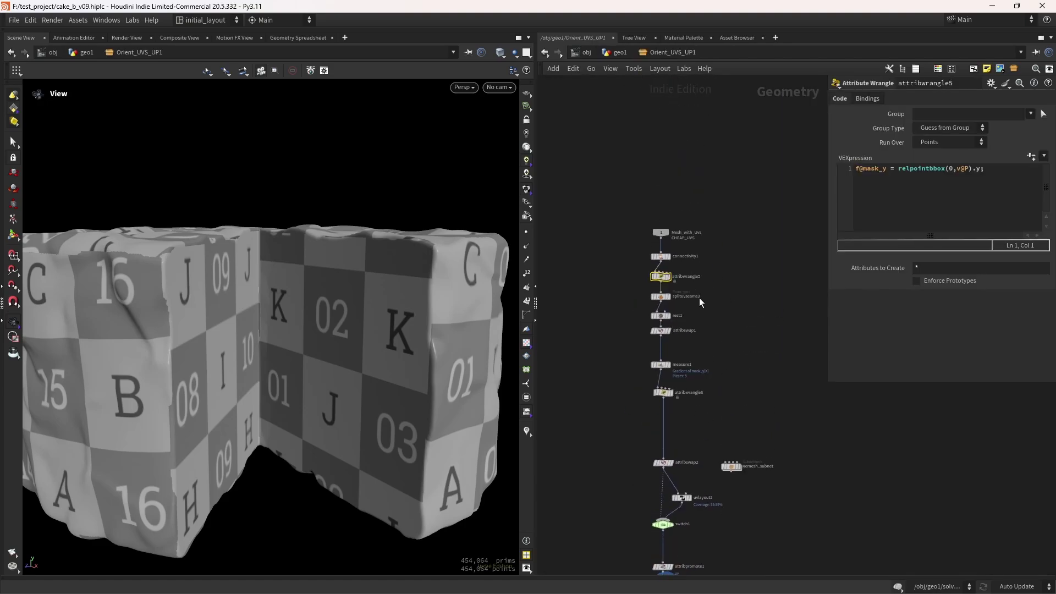
scroll(699, 301, up, 3)
drag(343, 404, 382, 388)
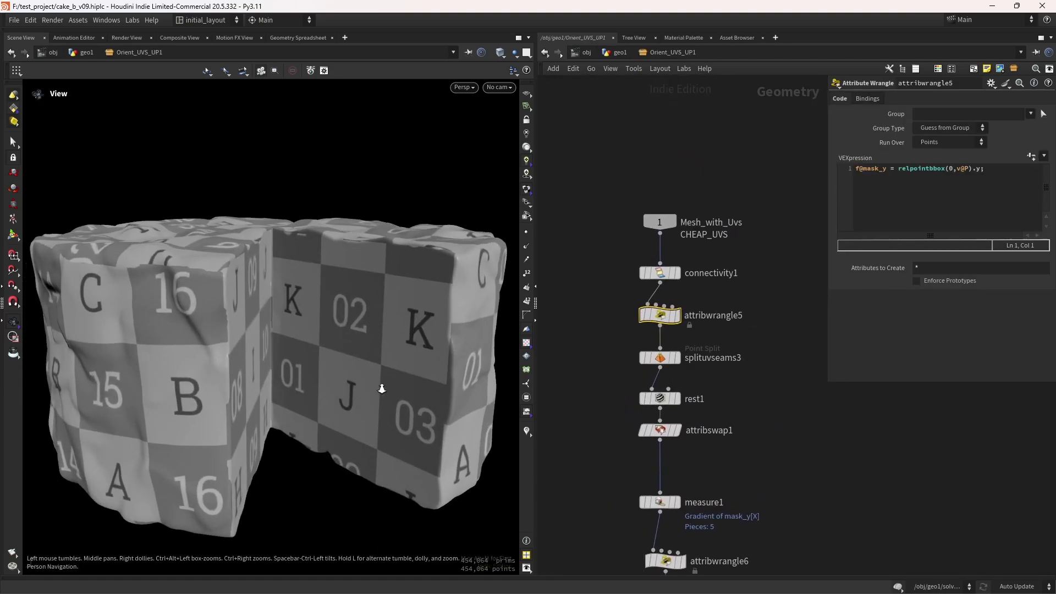
right_drag(382, 389, 384, 391)
Display the connectivity1 output and show its island attribute and UV connectivity settings.
click(682, 252)
click(659, 273)
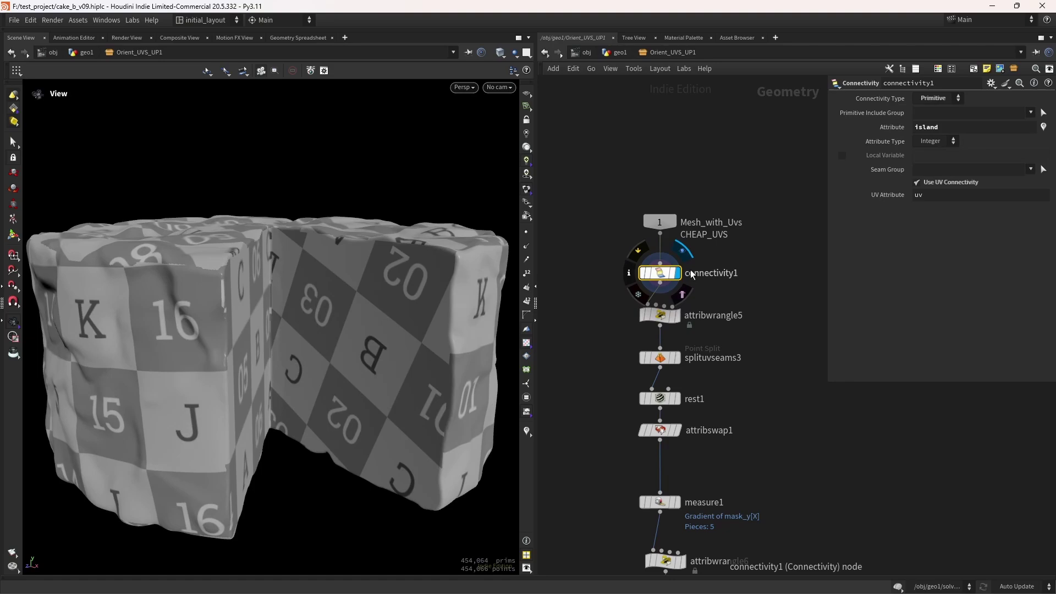
middle_drag(743, 308, 753, 280)
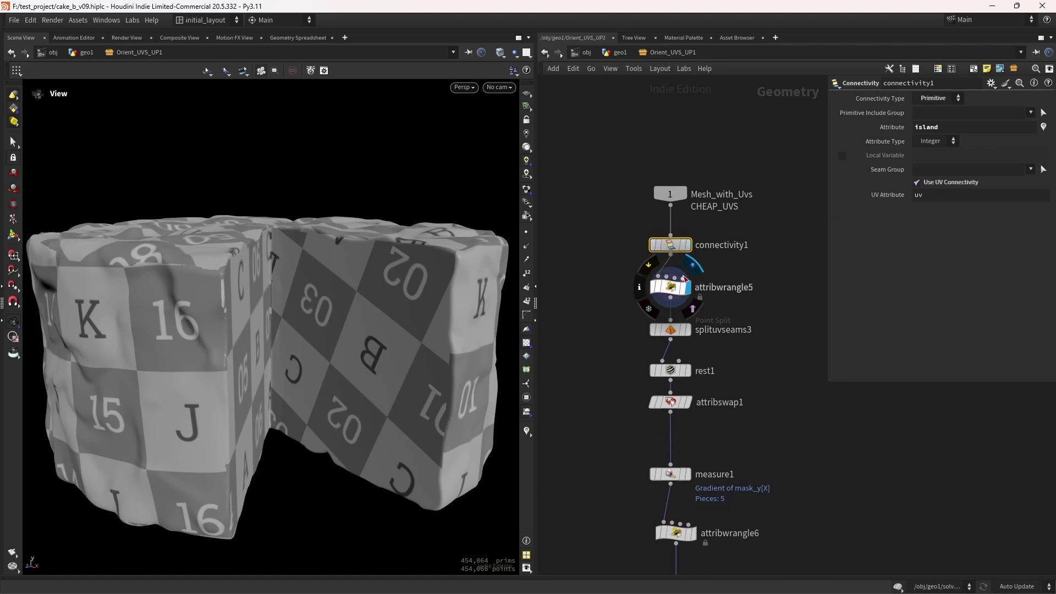
Display attribwrangle5 with its VEX code and visualize the mask_y height gradient on the cake.
click(670, 287)
click(526, 430)
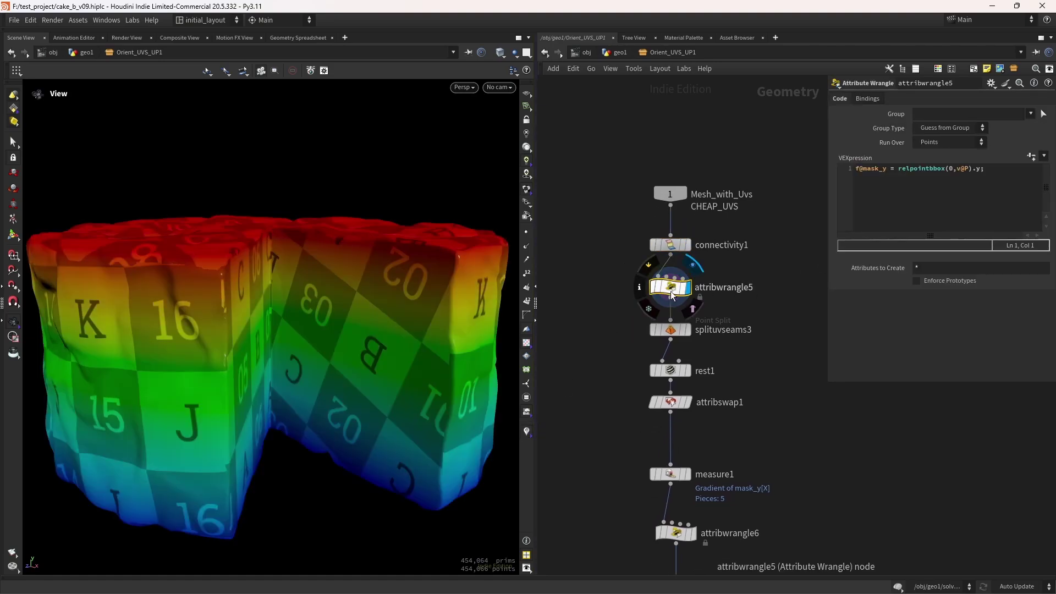
right_drag(380, 393, 415, 392)
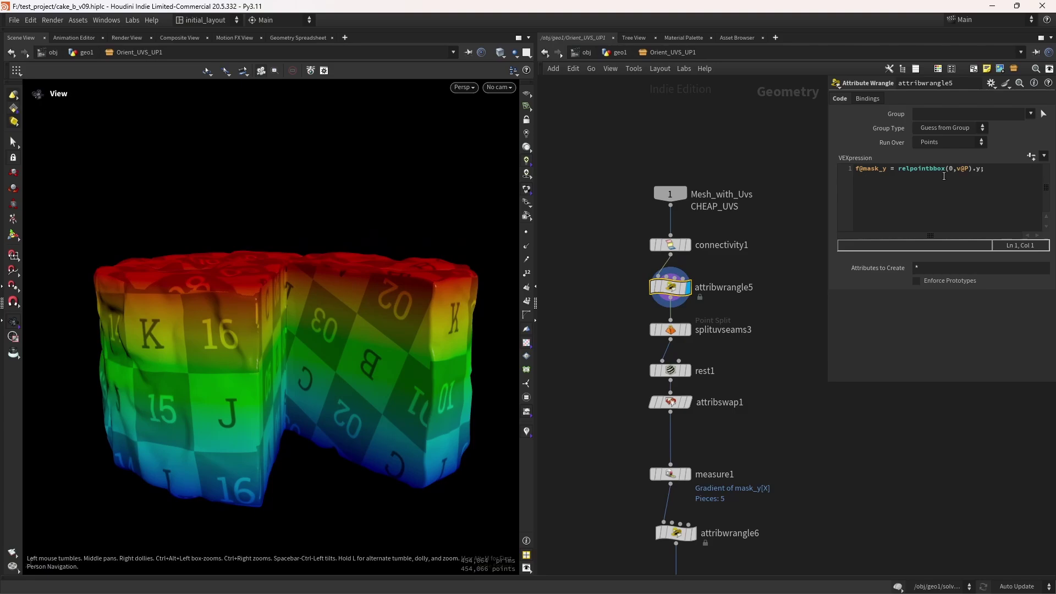
Display the attribswap1 output and inspect the mask_y colors on the flattened UV islands.
scroll(710, 345, up, 2)
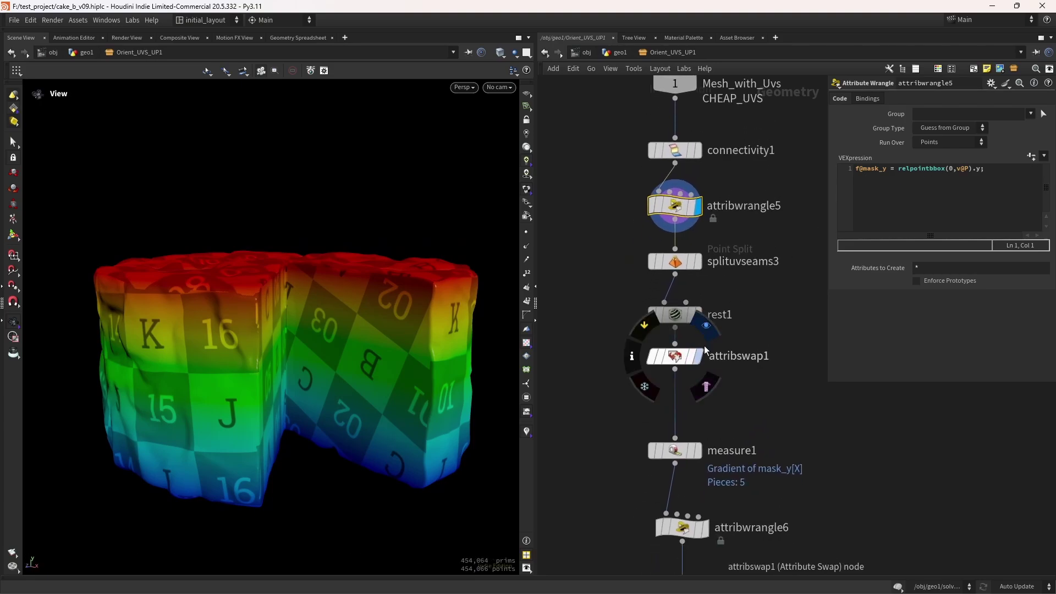
click(708, 326)
right_drag(385, 343, 429, 353)
middle_drag(429, 353, 330, 410)
drag(330, 410, 410, 381)
right_drag(410, 382, 350, 404)
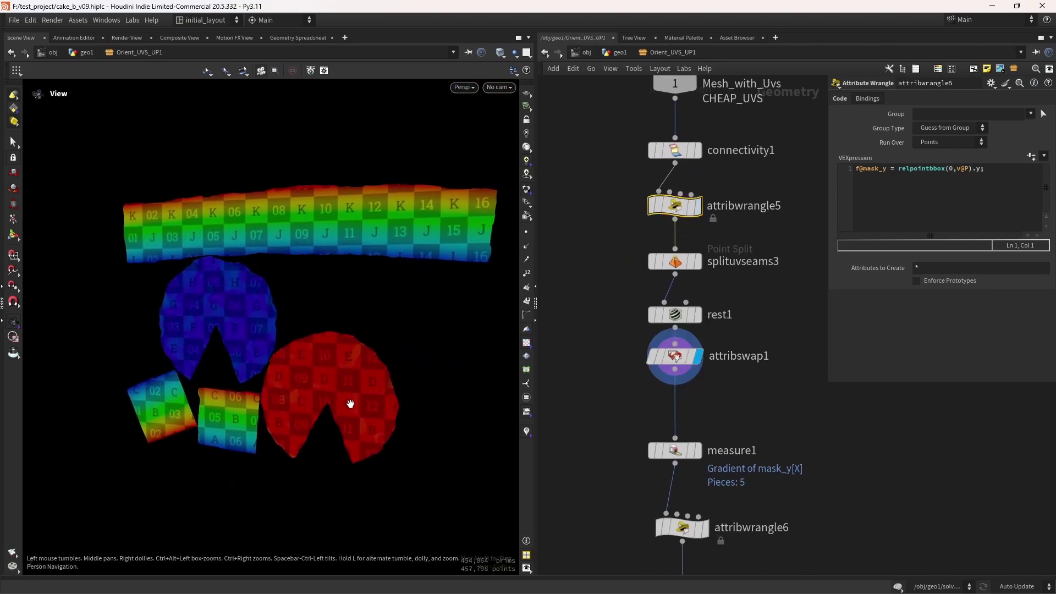
Display the measure1 output, inspect the gradient vectors across the UV islands, and hide the visualizers.
middle_drag(699, 434, 710, 343)
click(708, 360)
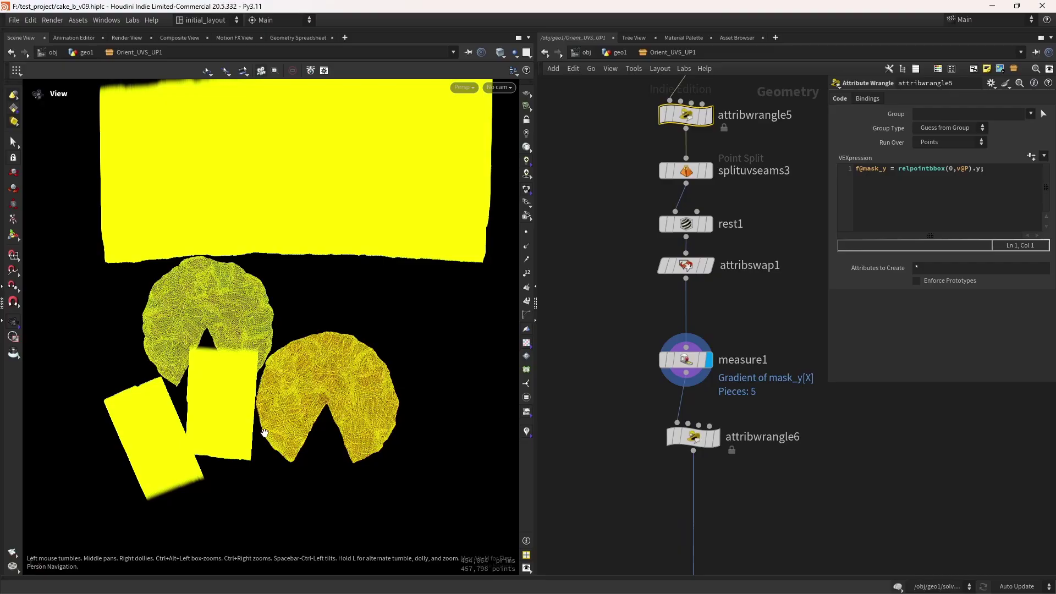
right_drag(218, 453, 258, 437)
middle_drag(259, 438, 337, 348)
right_drag(242, 352, 239, 258)
scroll(310, 380, down, 3)
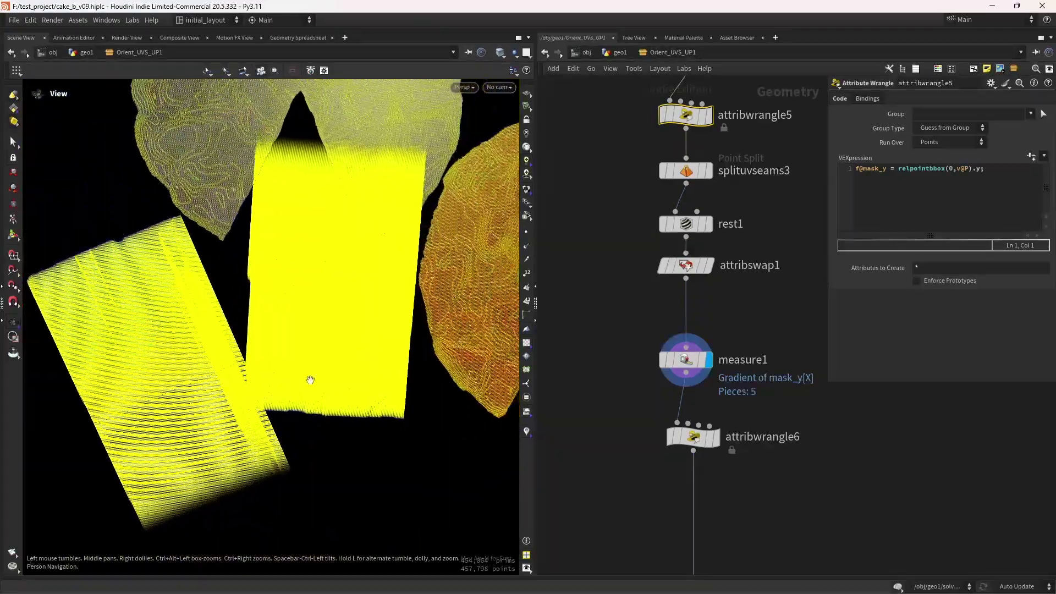
click(525, 432)
scroll(412, 407, down, 3)
Display the attribwrangle6 output with its VEX code and inspect the rotated UV islands.
mouse_move(702, 434)
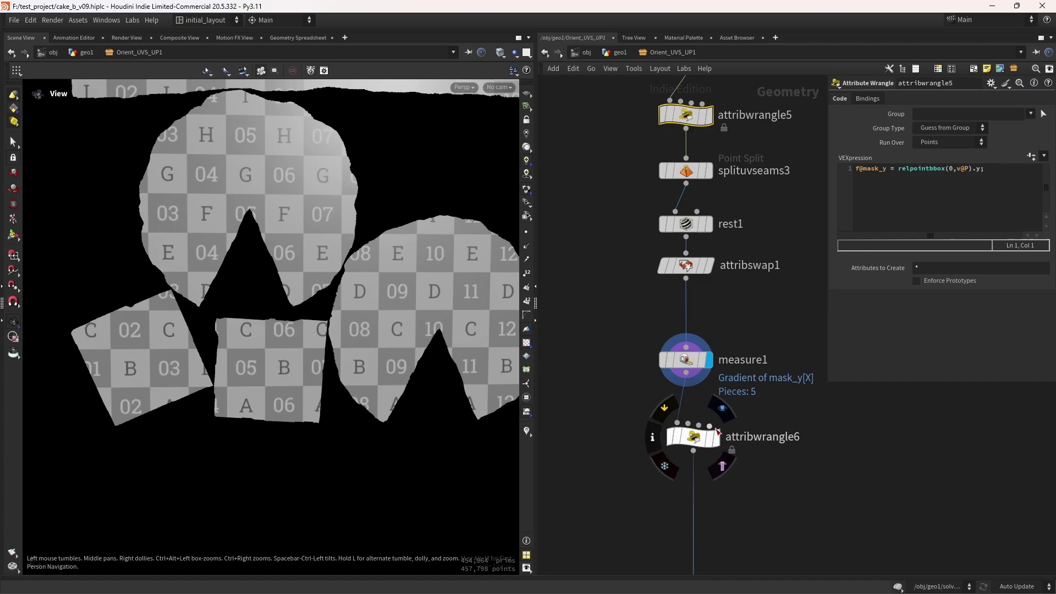
click(714, 416)
click(694, 437)
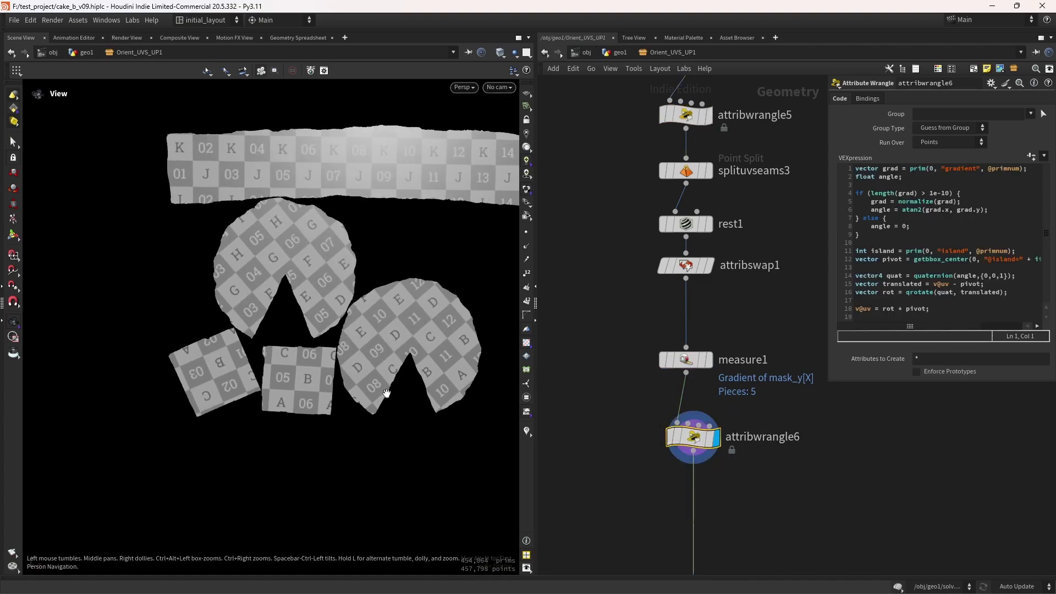
middle_drag(387, 393, 313, 447)
right_drag(394, 403, 351, 417)
drag(352, 417, 335, 408)
Display the attribswap2 output and inspect the reoriented checker texture on the cake's outer side and cut faces.
middle_drag(641, 474, 610, 221)
click(691, 353)
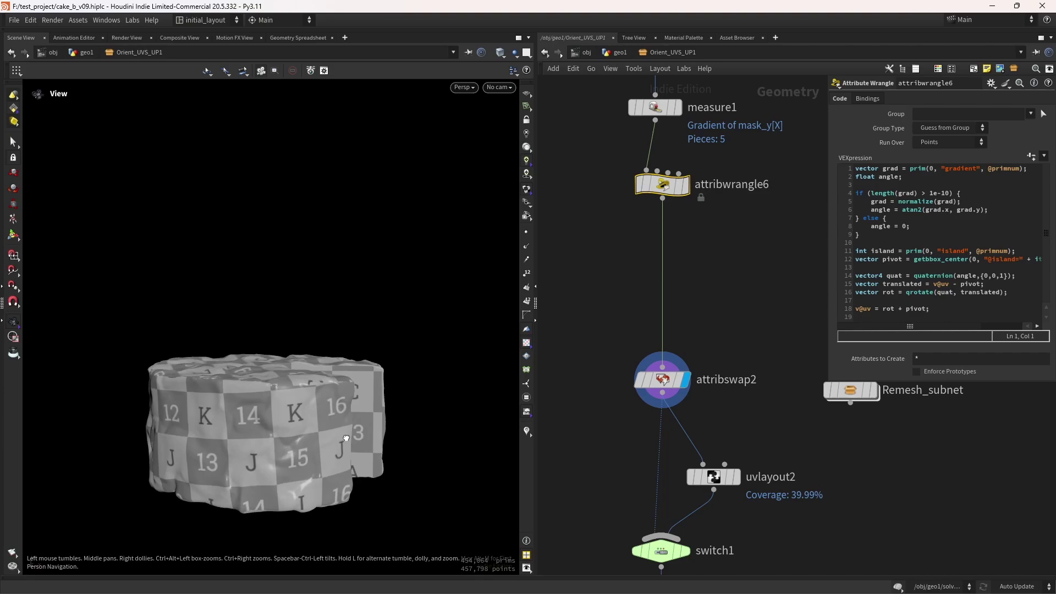
right_drag(338, 430, 361, 415)
drag(361, 415, 352, 415)
right_drag(351, 415, 355, 402)
middle_drag(355, 402, 348, 413)
mouse_move(348, 413)
mouse_down()
mouse_move(304, 396)
mouse_move(363, 421)
mouse_up()
right_drag(363, 422, 359, 412)
Display the switch1 output and show its packed UV islands in the UV view.
middle_drag(676, 547, 672, 408)
click(687, 390)
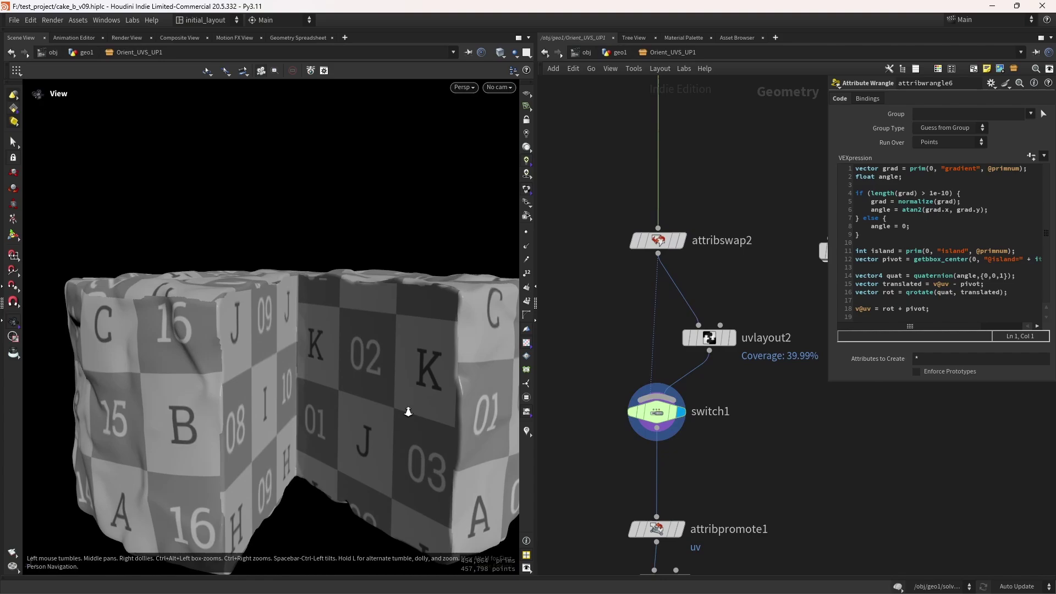
right_drag(407, 410, 448, 380)
key(space+5)
middle_drag(448, 380, 465, 408)
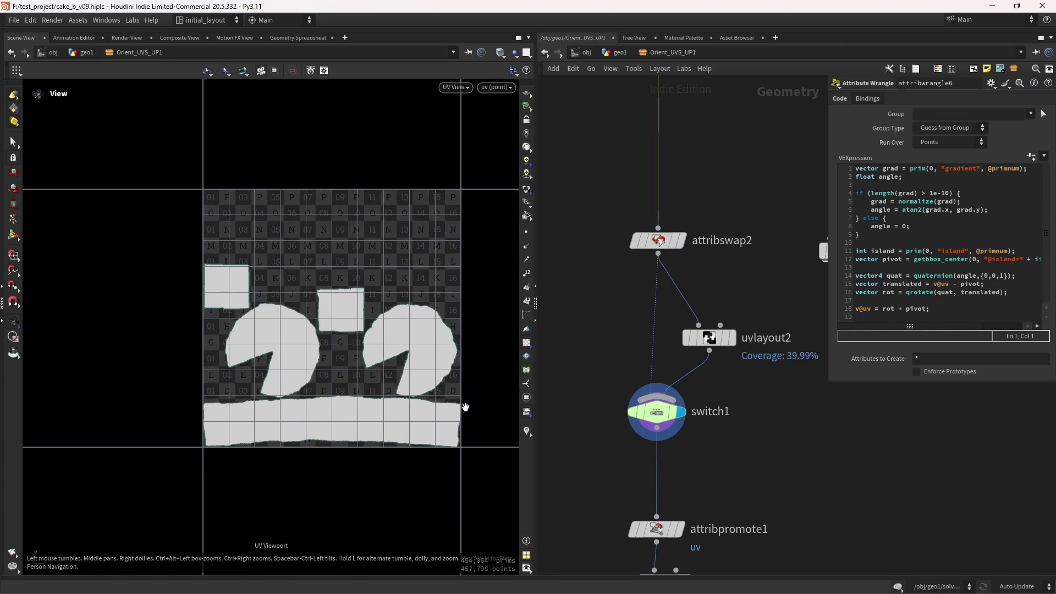
Display the attribswap2 output in the UV view and inspect the islands before layout.
click(677, 242)
scroll(337, 341, up, 4)
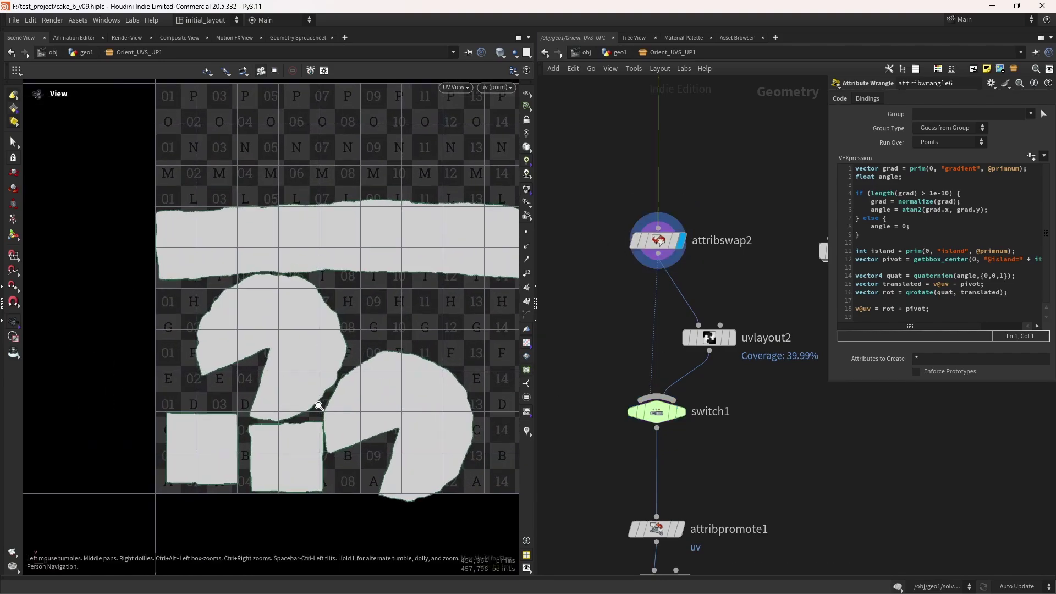
scroll(319, 406, up, 1)
middle_drag(409, 454, 386, 411)
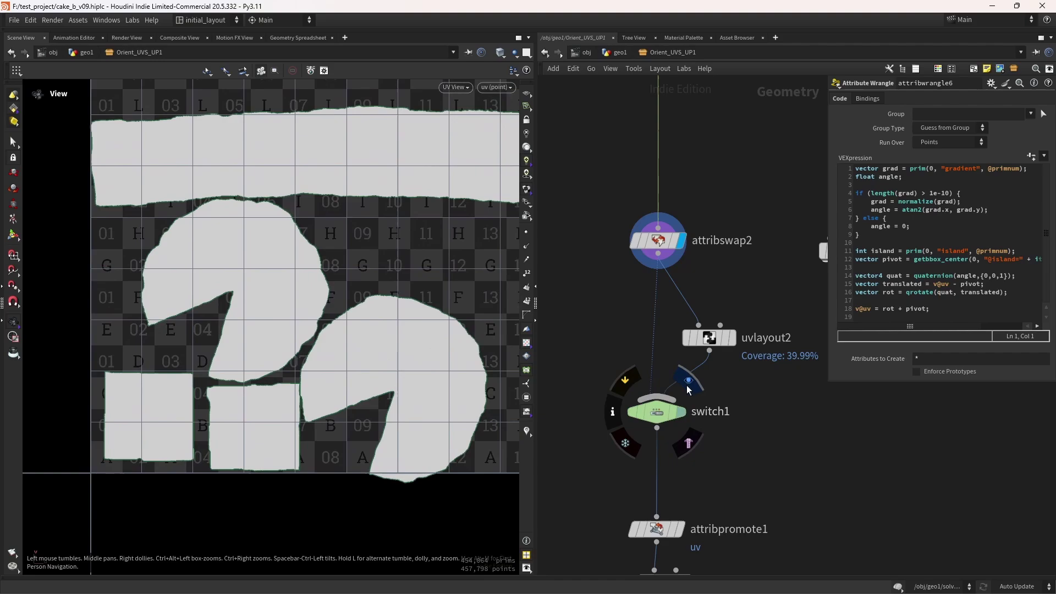
Display the switch1 output again and return to the perspective view of the cake.
click(687, 389)
scroll(401, 407, down, 2)
key(space+1)
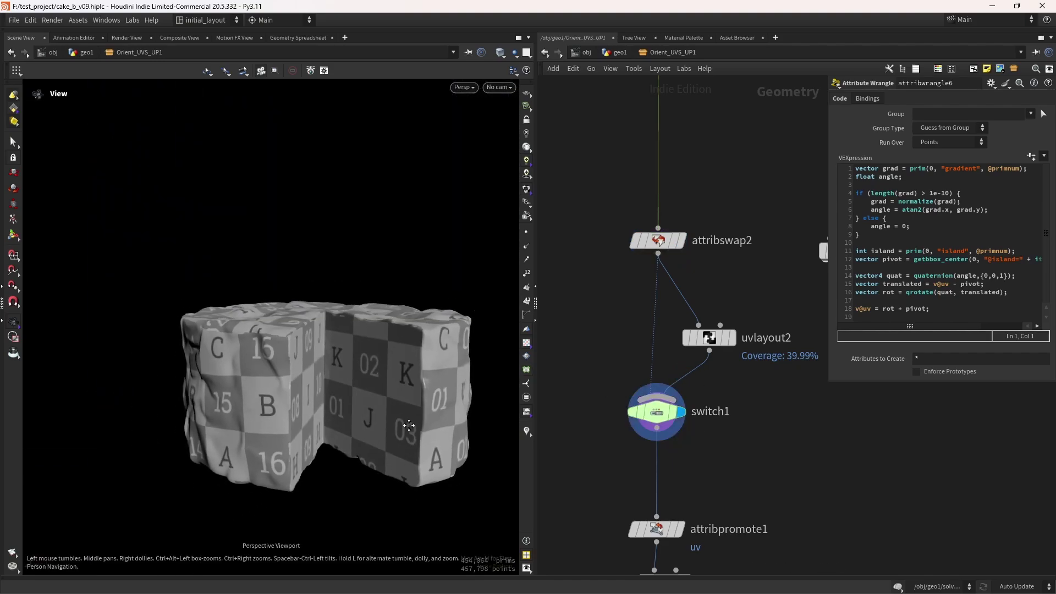
middle_drag(409, 425, 404, 407)
Display the attribpromote1 output and show its settings for promoting uv from points to vertices.
middle_drag(732, 451, 745, 294)
scroll(323, 359, up, 2)
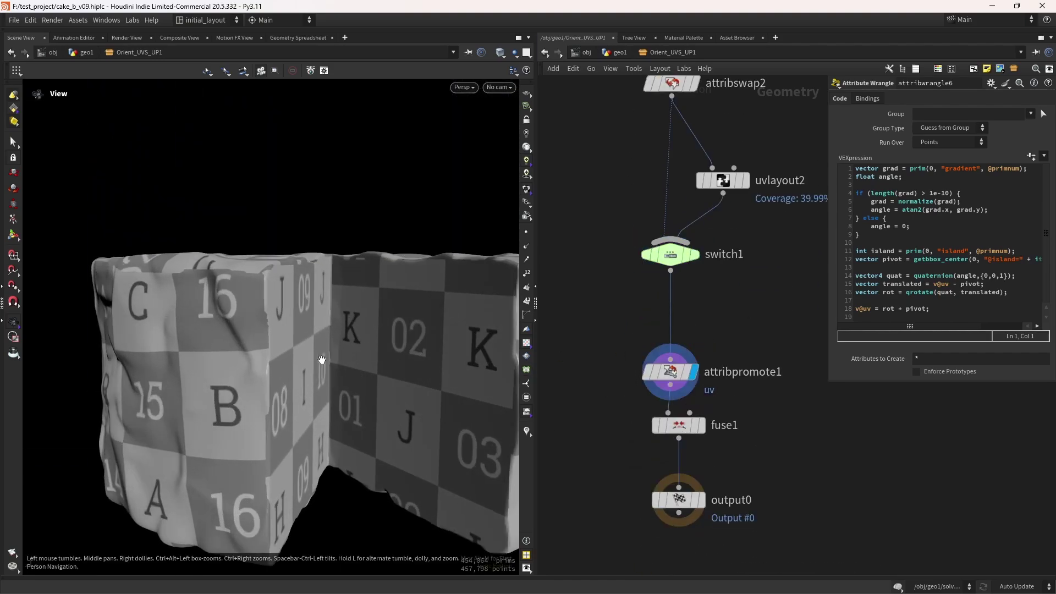
drag(323, 358, 402, 390)
click(674, 380)
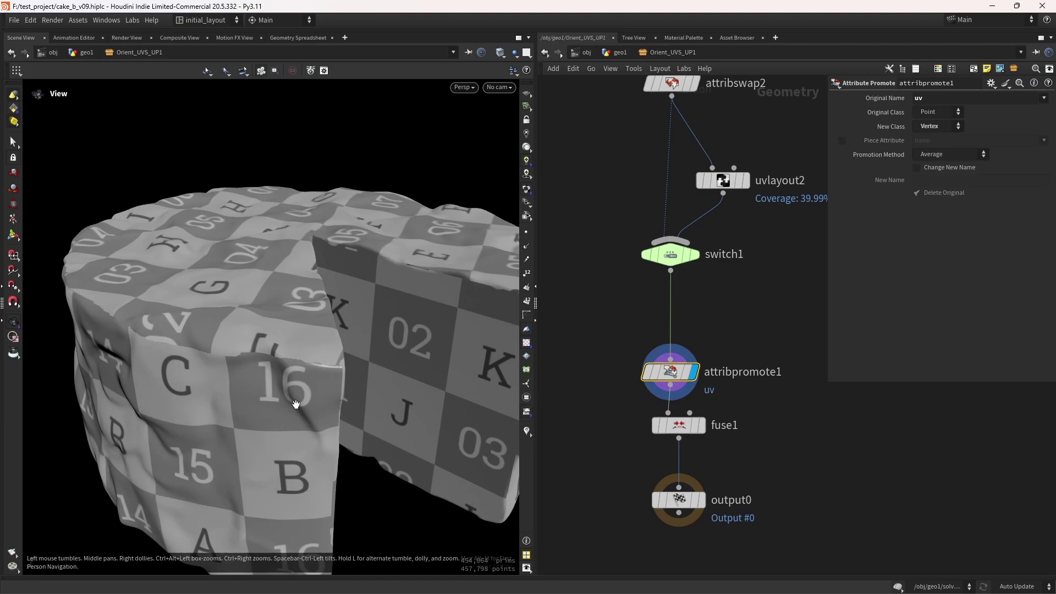
Display the fuse1 output and examine the cake's checker texture near the cut edge.
scroll(330, 392, up, 3)
click(697, 426)
scroll(416, 412, down, 5)
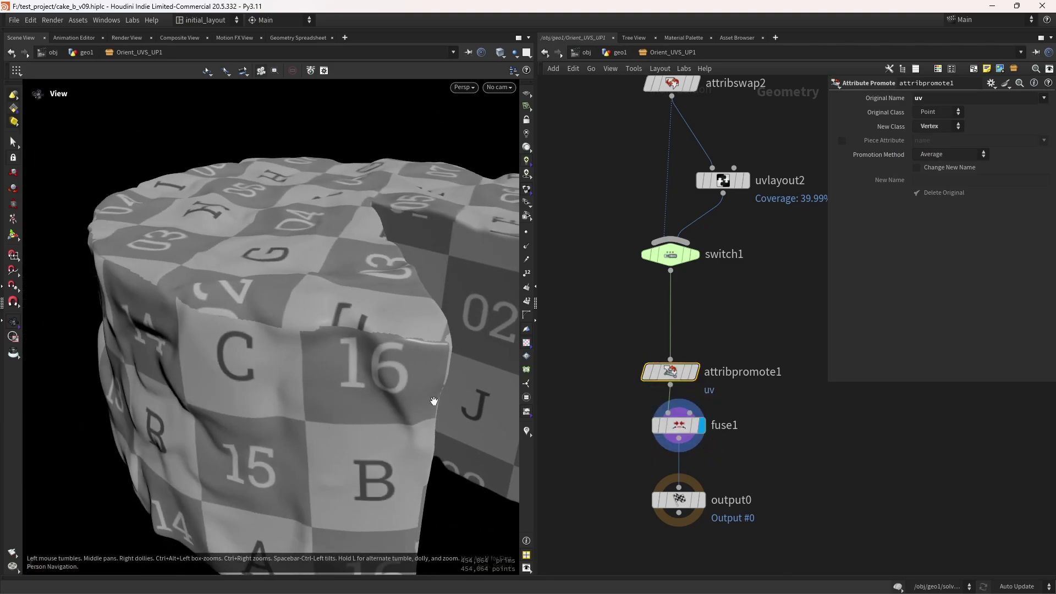
Leave the Orient_UVS_UP1 subnetwork for the geo1 level and examine the checker texture on the whole cake.
key(u)
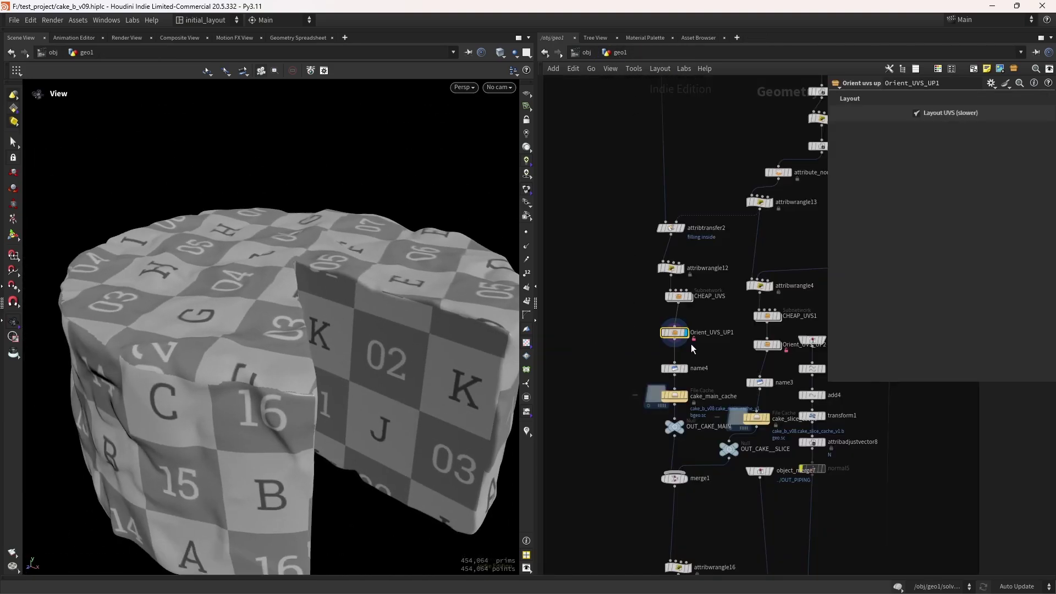
key(space+g)
scroll(356, 370, up, 2)
drag(378, 357, 379, 379)
scroll(362, 356, up, 3)
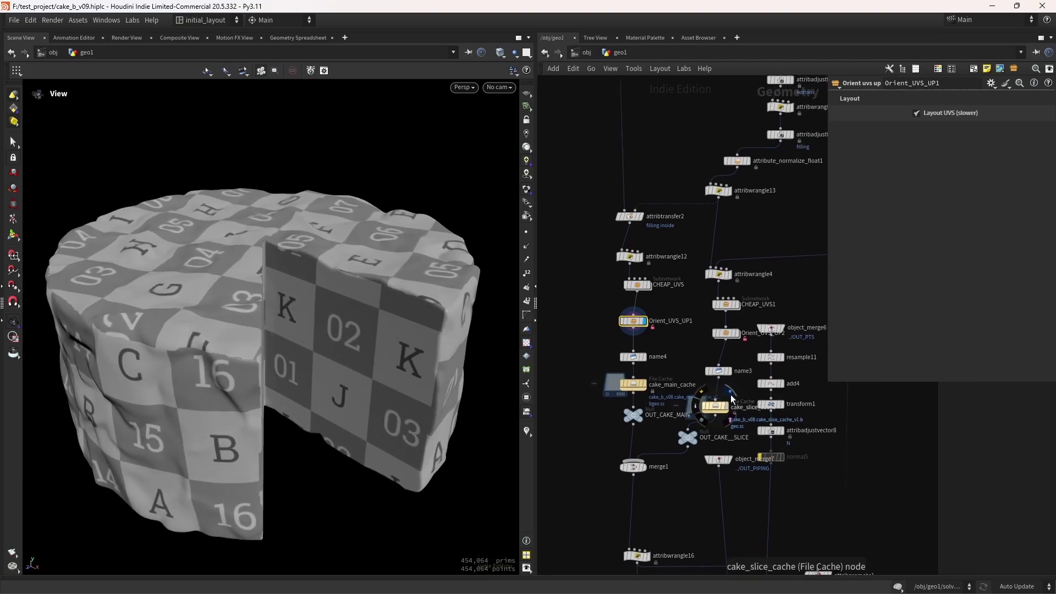
Display the cake_slice_cache output and, after viewing the slice, the cake_main_cache output to inspect the checker texture on both pieces.
click(730, 392)
drag(418, 427, 357, 431)
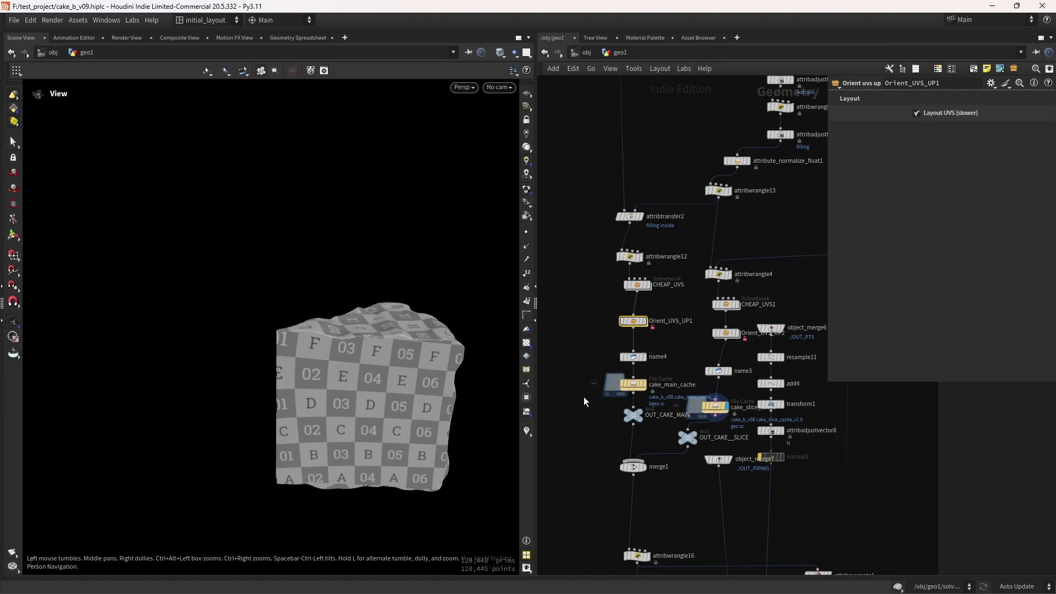
click(651, 370)
drag(382, 398, 402, 423)
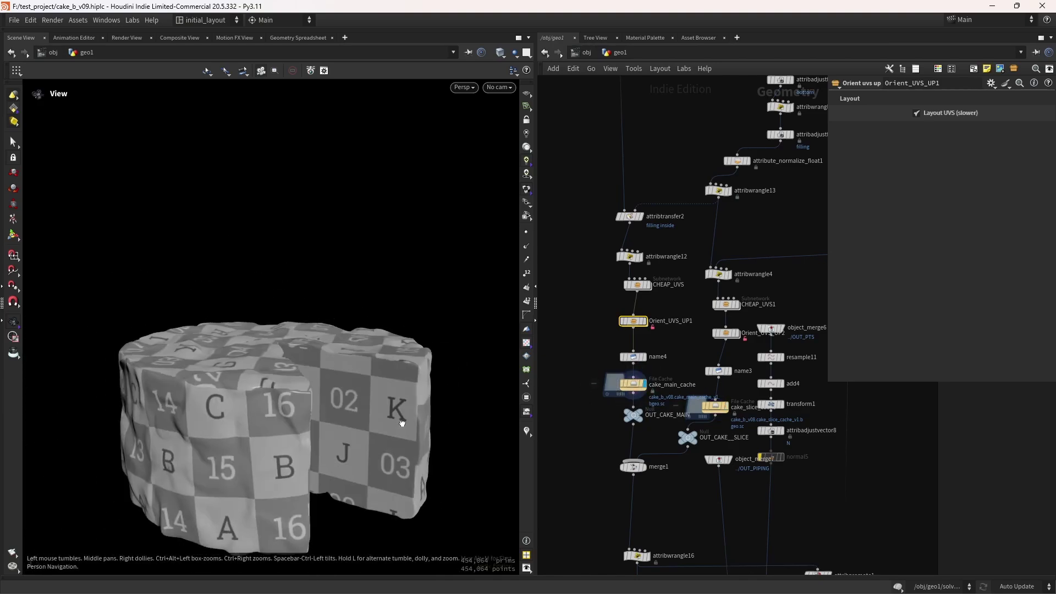
drag(345, 396, 361, 412)
mouse_move(361, 412)
right_down()
mouse_move(355, 401)
mouse_move(367, 413)
right_up()
Display the OUT_CAKE_MAIN output and examine the main cake's checker texture around the cut.
middle_drag(652, 416, 643, 378)
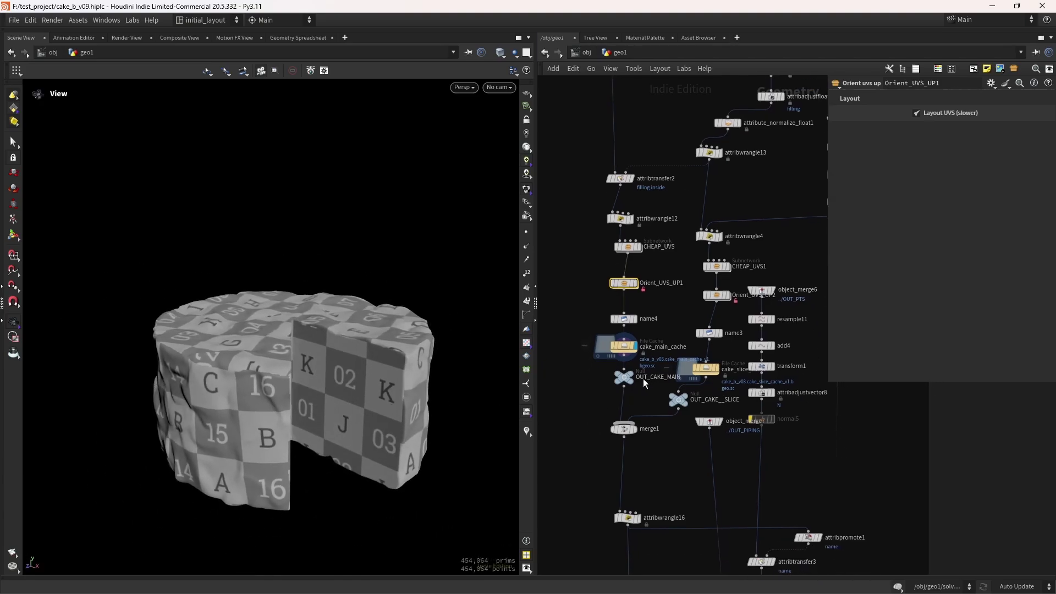
drag(324, 379, 406, 379)
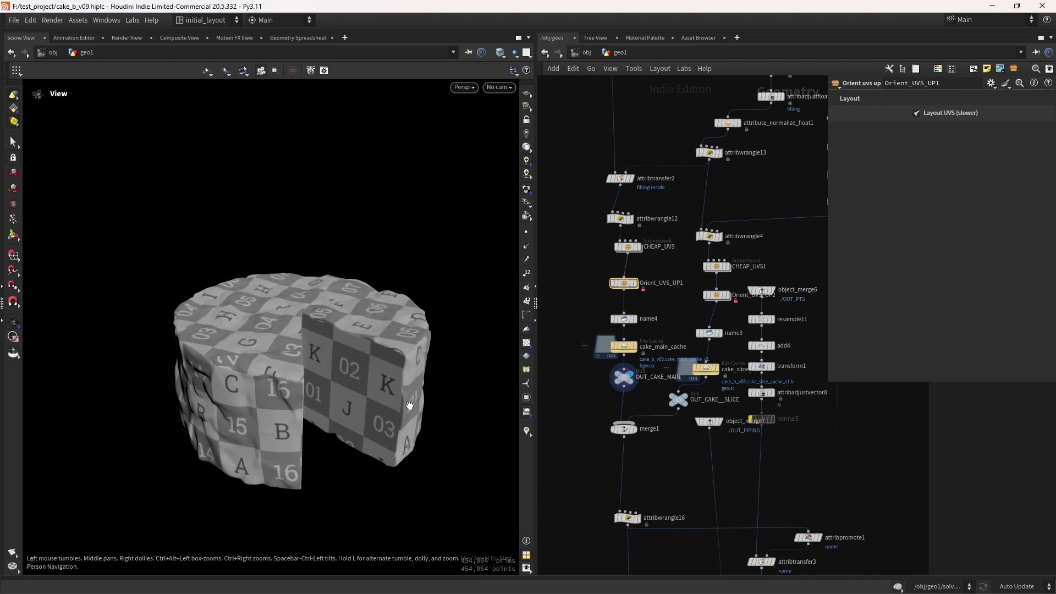
scroll(409, 405, up, 5)
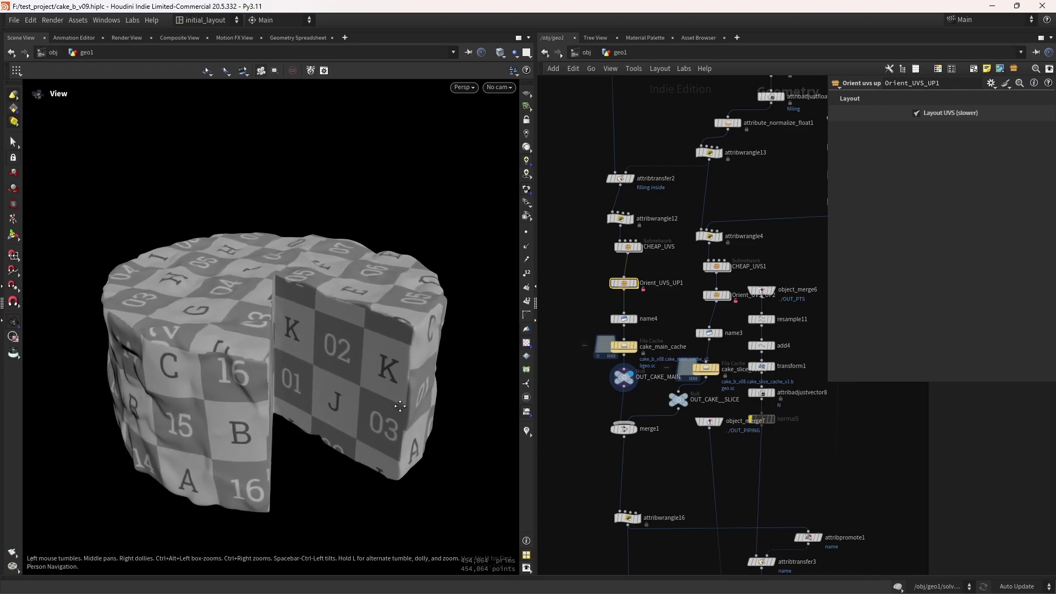